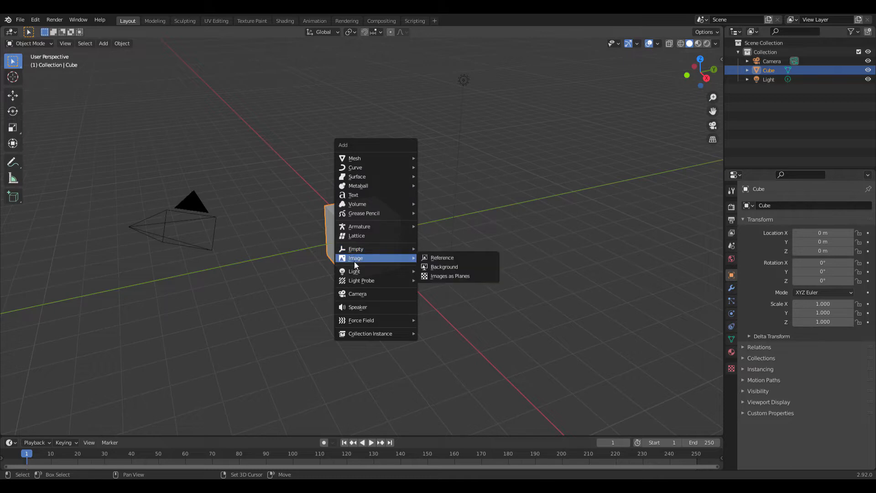
- Add the weapons sketch sheet to the scene as a reference image
click(445, 258)
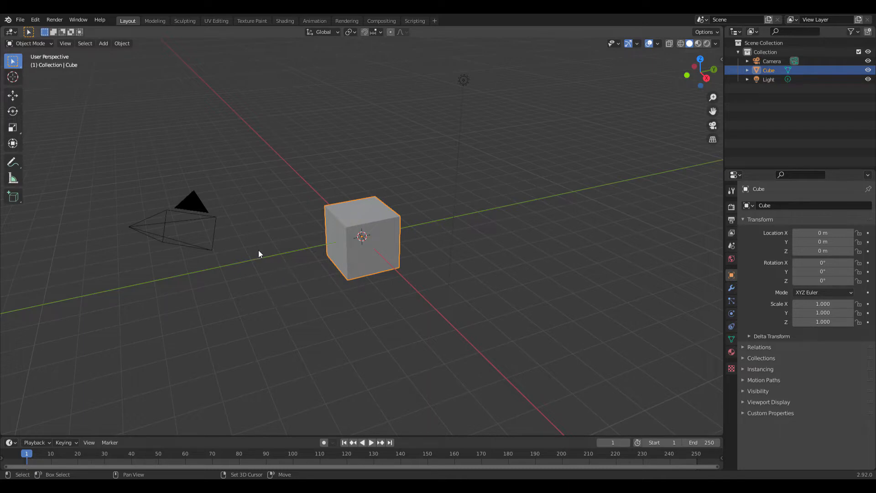
double_click(229, 299)
scroll(444, 263, up, 1)
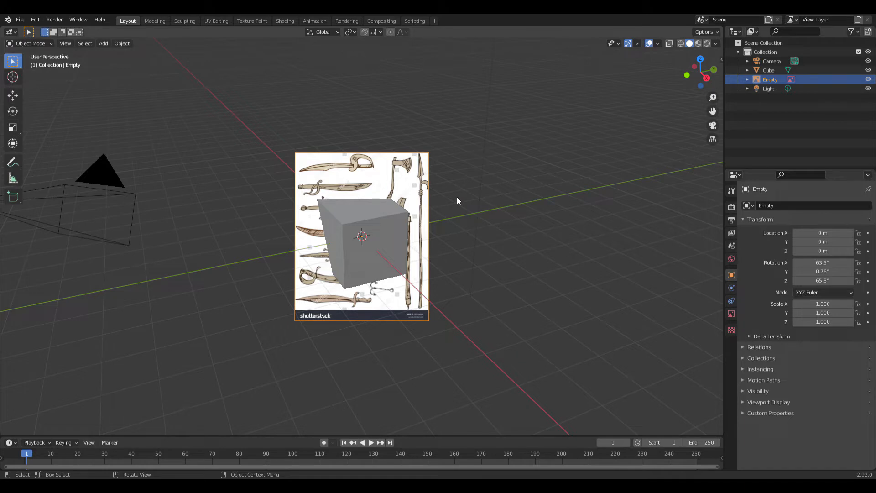
- Clear the rotation of the weapons reference image so it lies flat on the grid
key(alt)
key(alt+r)
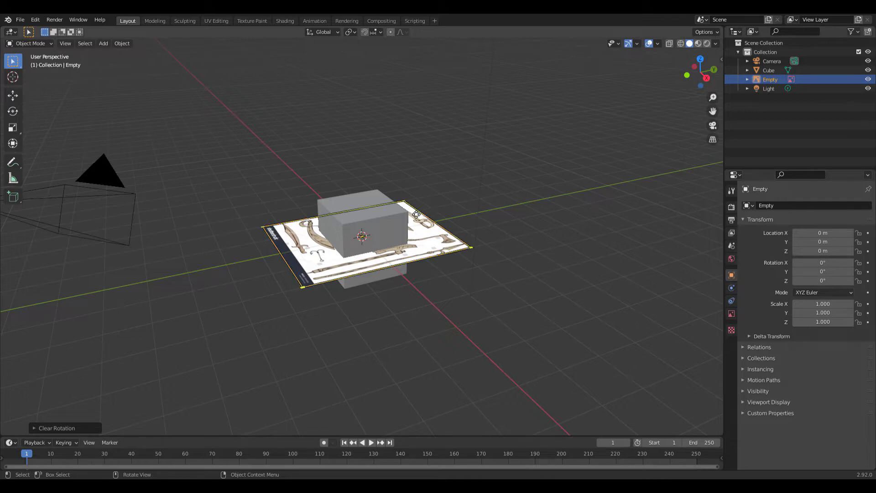
scroll(331, 184, up, 2)
middle_drag(330, 183, 400, 205)
scroll(390, 197, down, 1)
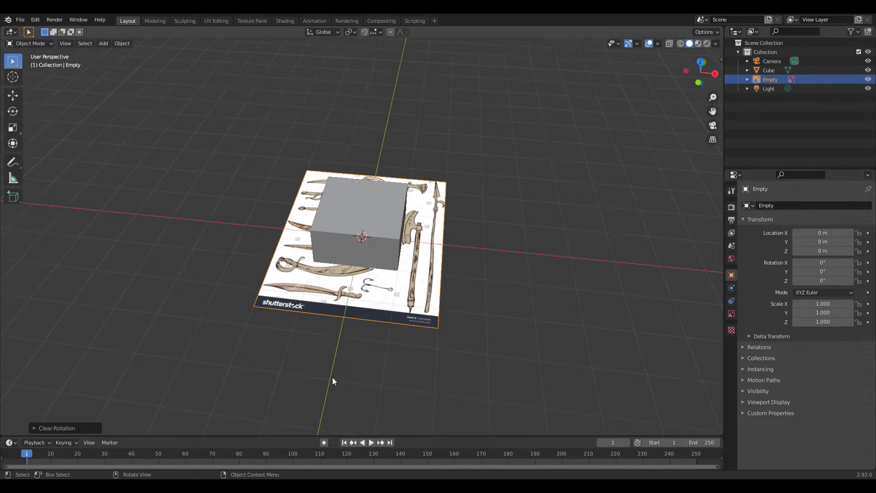
middle_drag(383, 96, 299, 306)
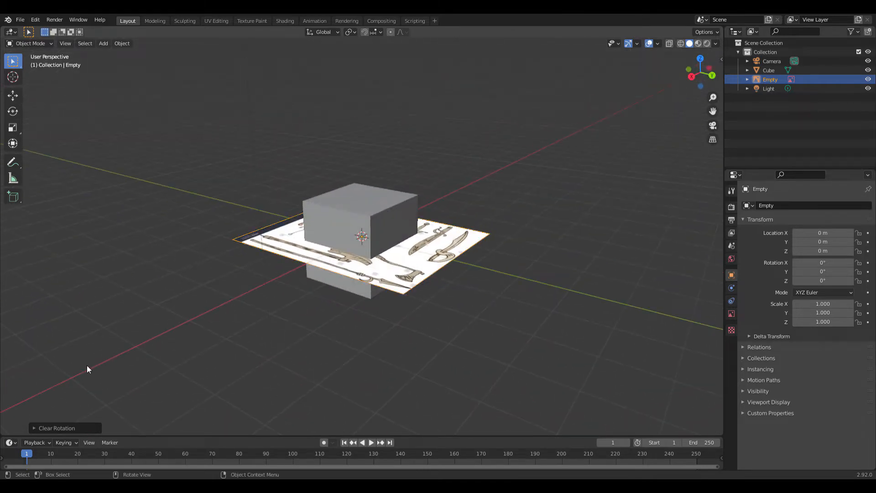
middle_drag(234, 287, 374, 239)
click(388, 210)
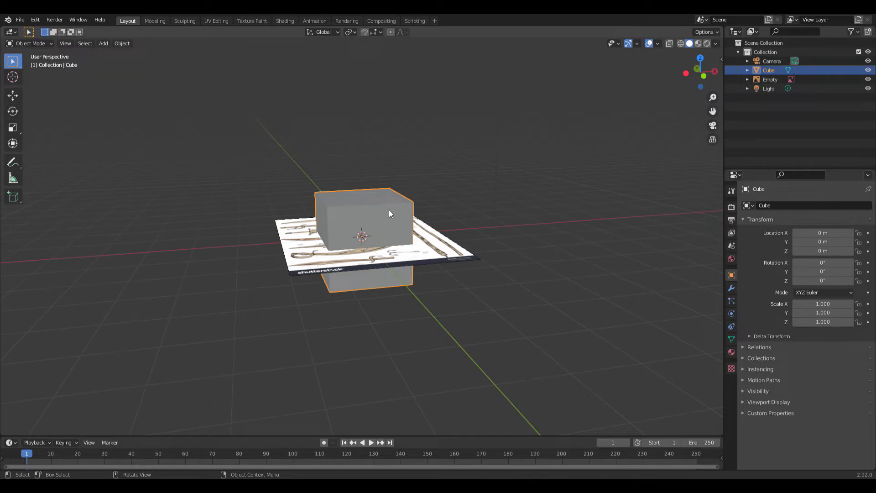
key(z)
key(Escape)
key(g)
key(z)
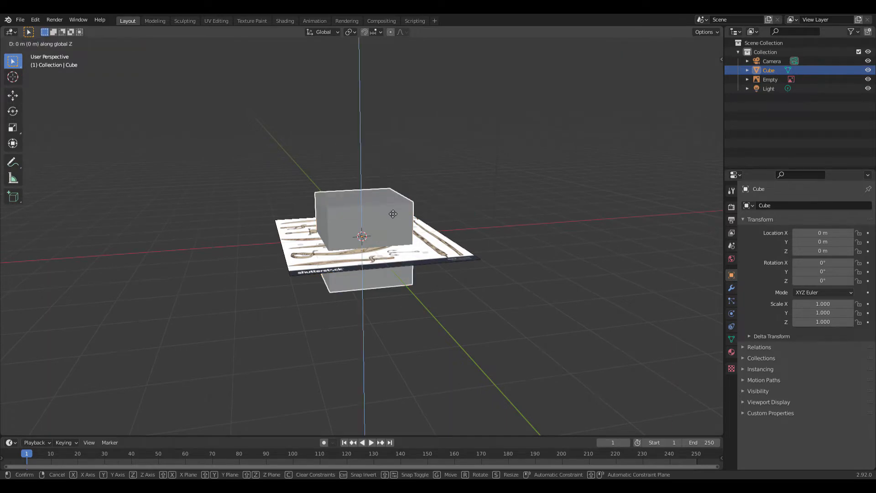
click(392, 214)
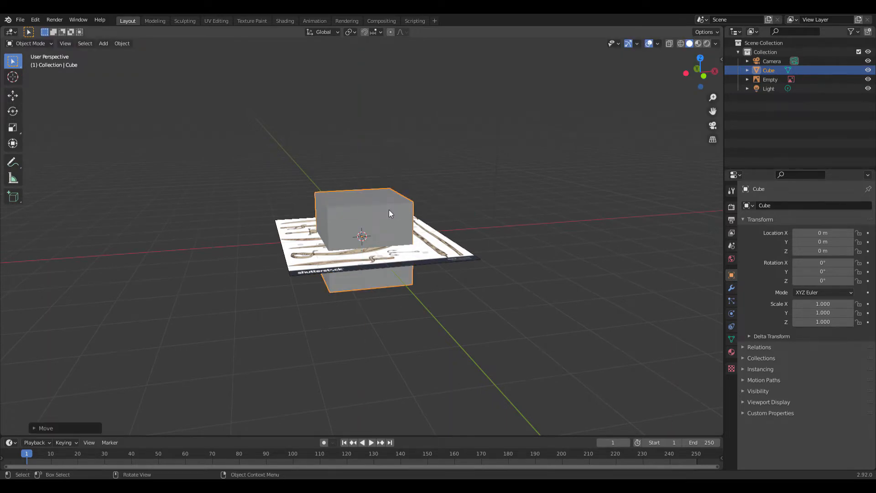
- Rotate the weapons reference image 90° about the global Y axis
middle_drag(485, 250, 437, 249)
click(436, 249)
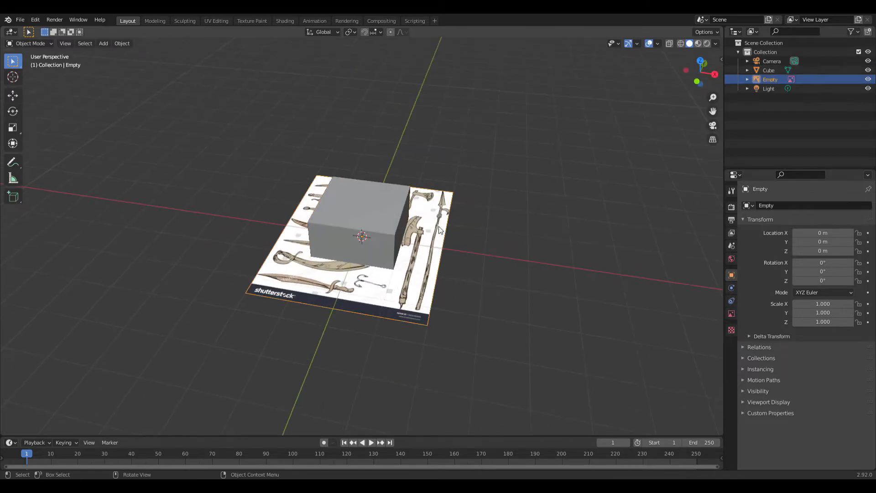
key(r)
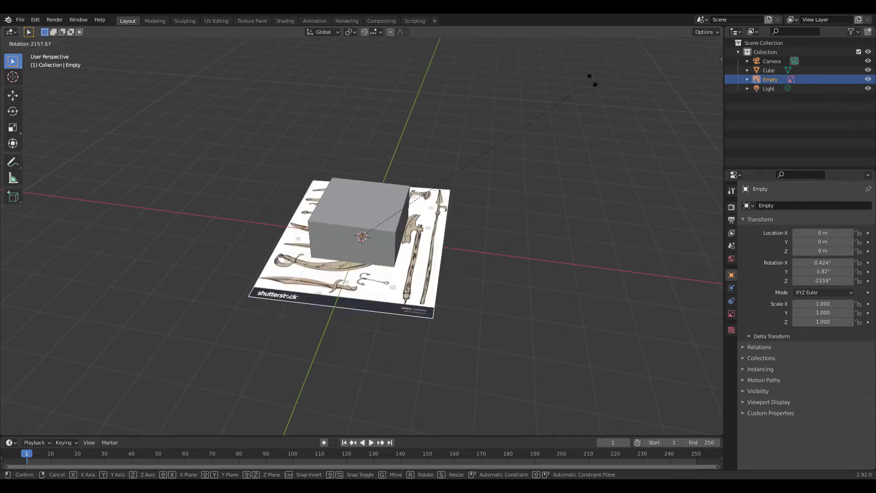
key(y)
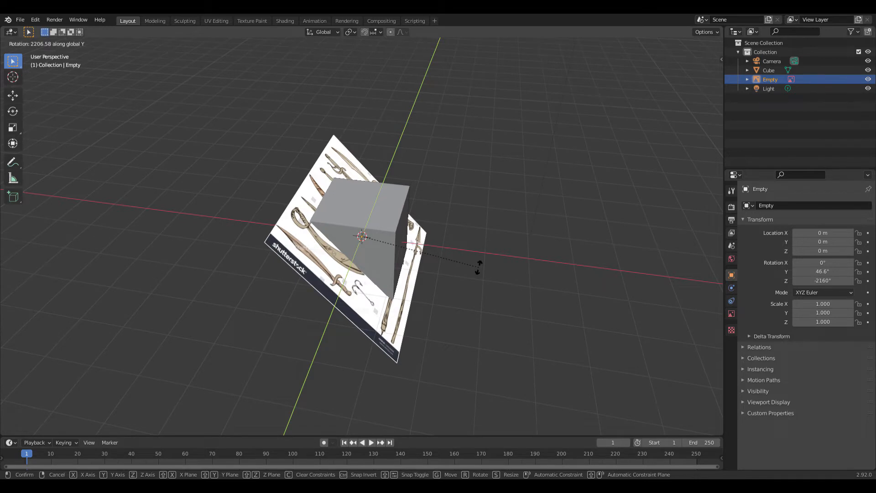
text(90)
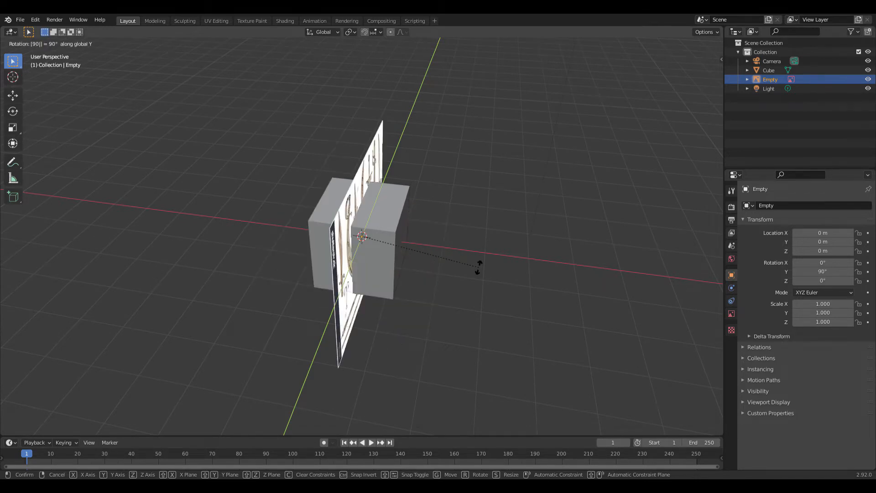
key(Return)
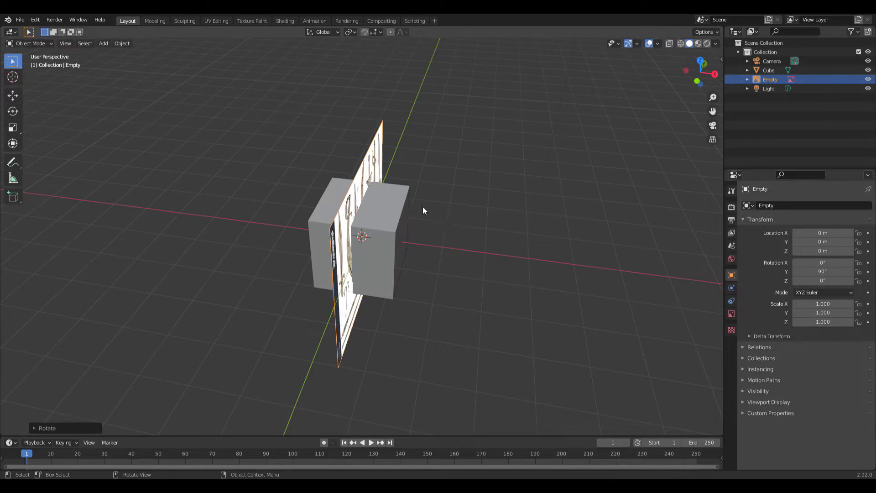
- Rotate the reference image 90° about the global X axis so it stands upright
middle_drag(370, 169, 411, 202)
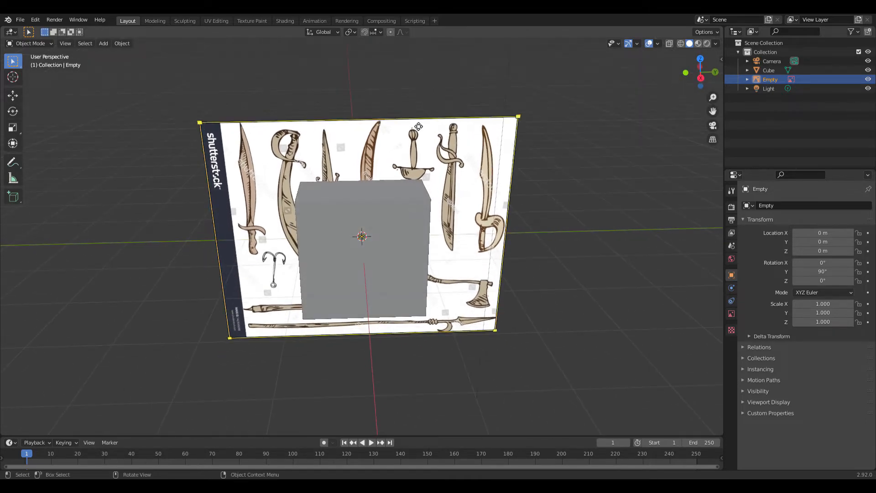
key(r)
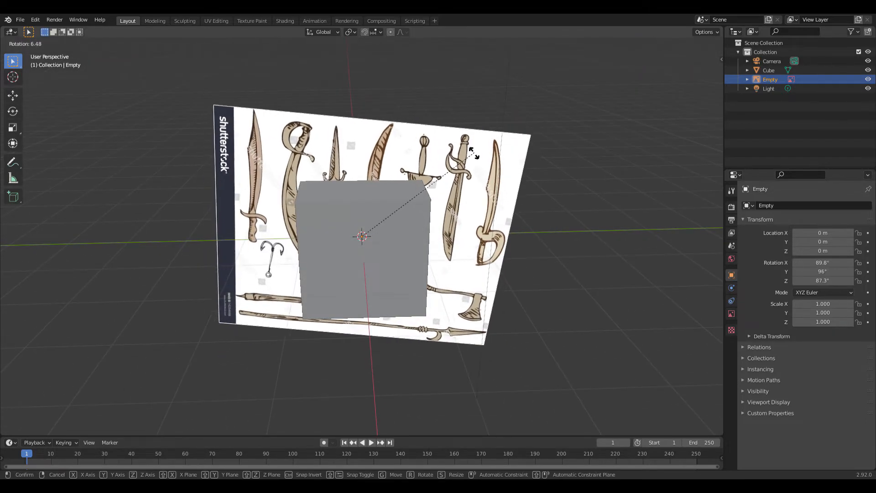
key(x)
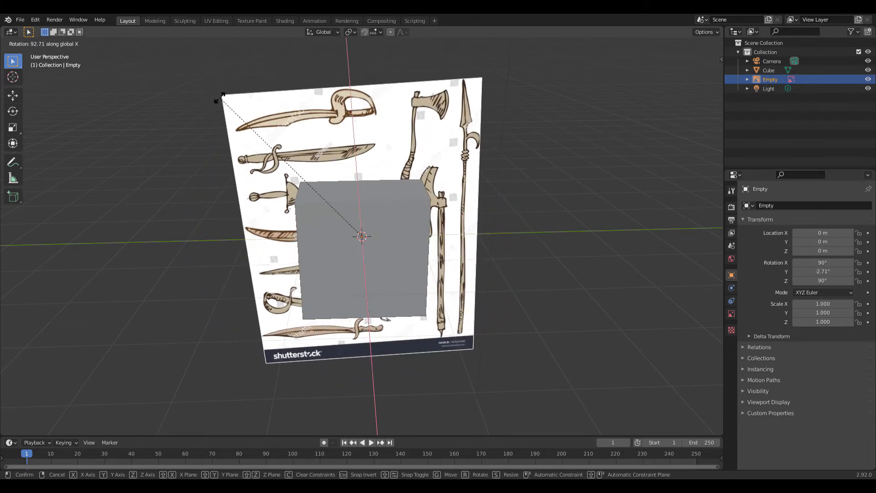
text(90)
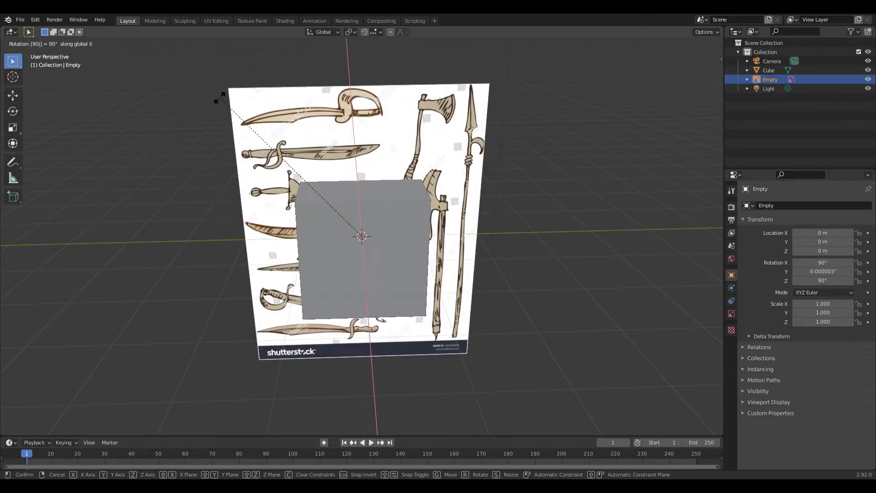
key(Return)
- Move the reference image away from the cube along the global X axis to about -6.61 m
middle_drag(264, 161, 372, 184)
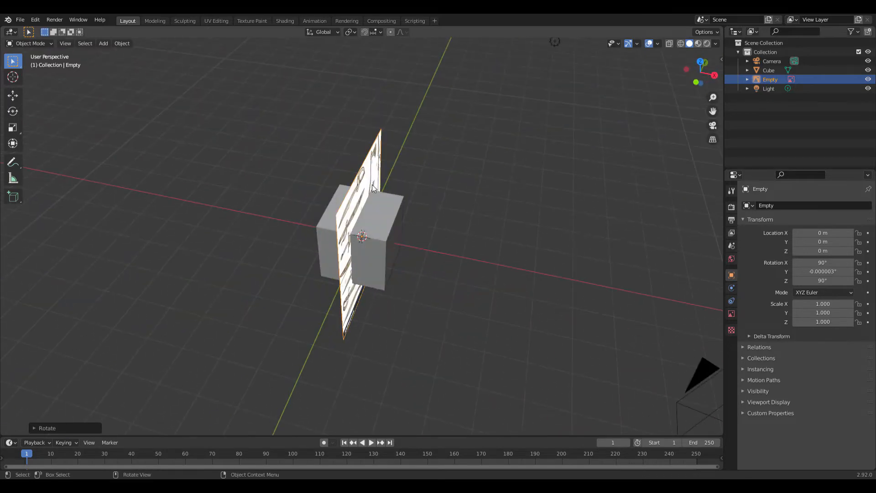
scroll(372, 184, up, 2)
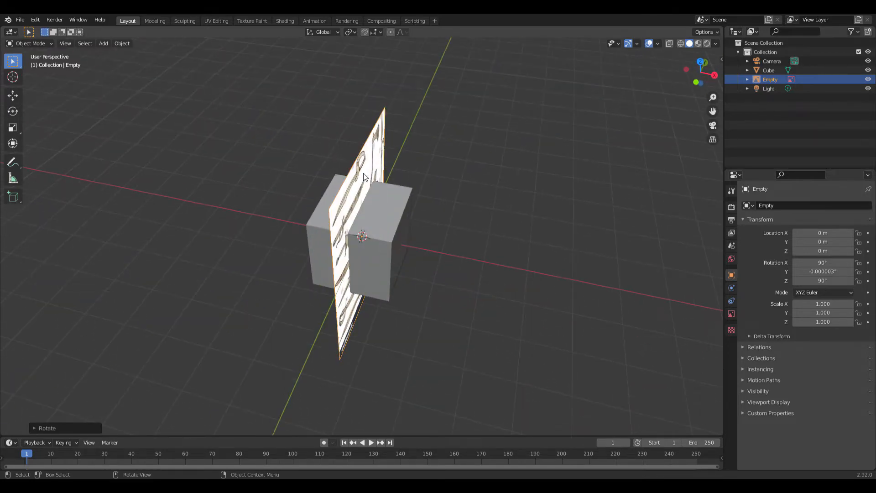
key(g)
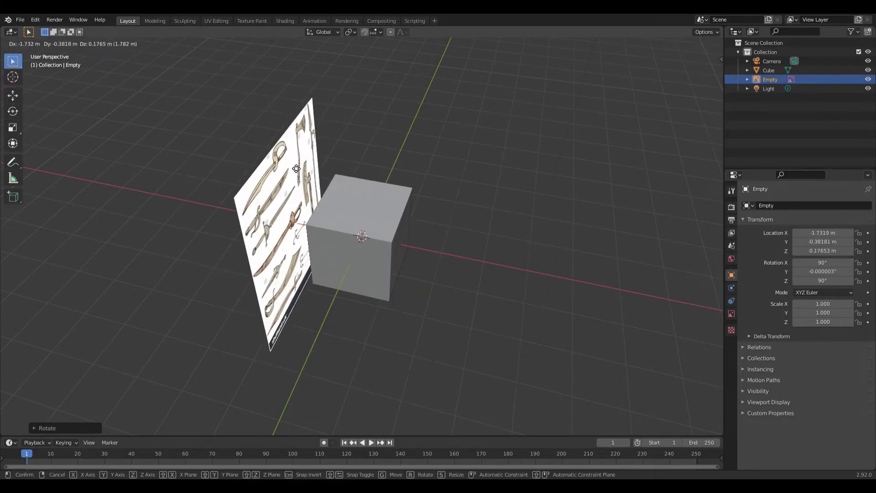
key(x)
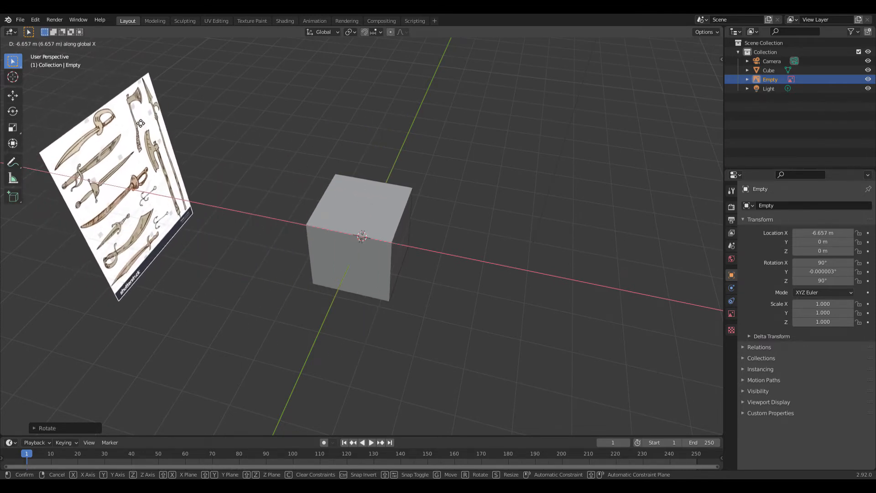
click(228, 136)
scroll(364, 152, down, 2)
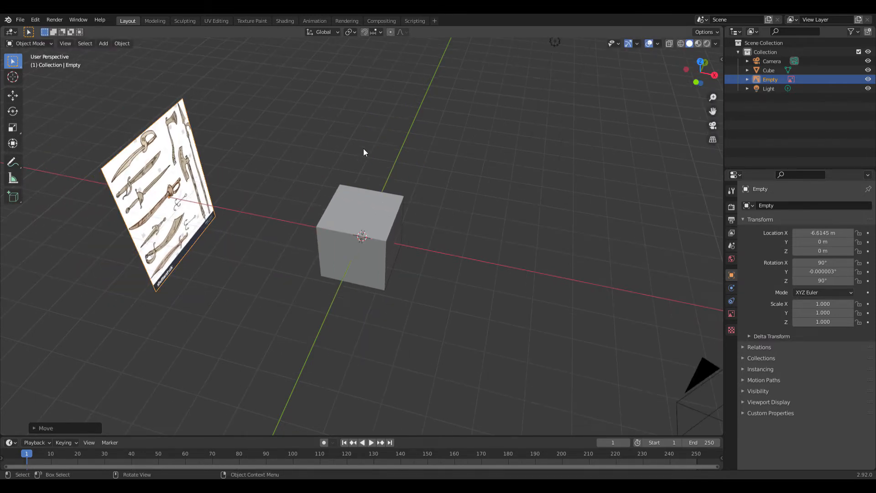
middle_drag(365, 155, 435, 161)
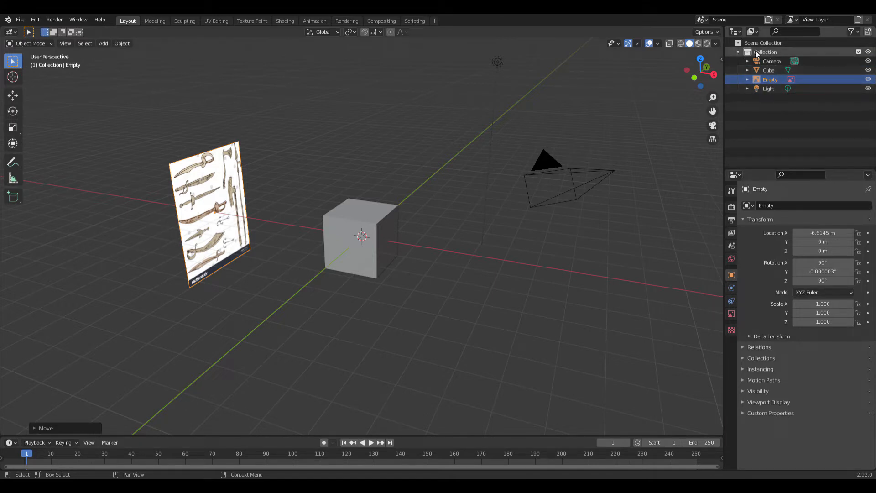
click(739, 52)
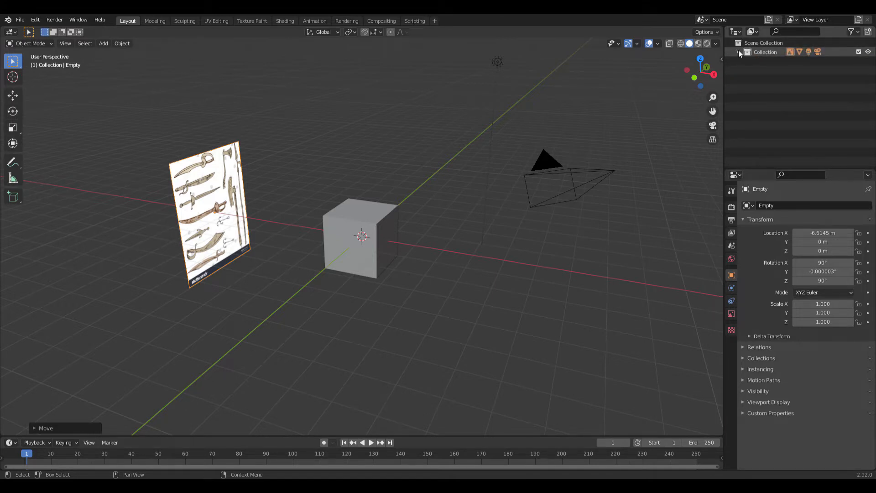
click(738, 52)
click(770, 87)
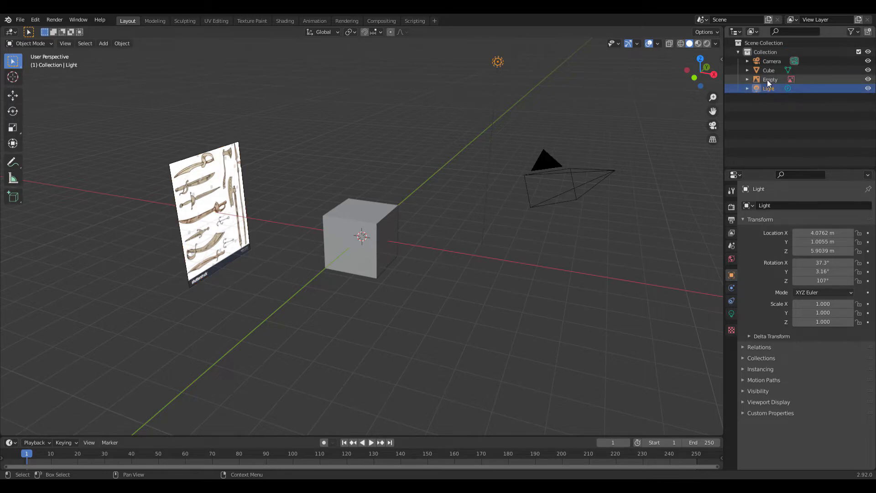
click(767, 79)
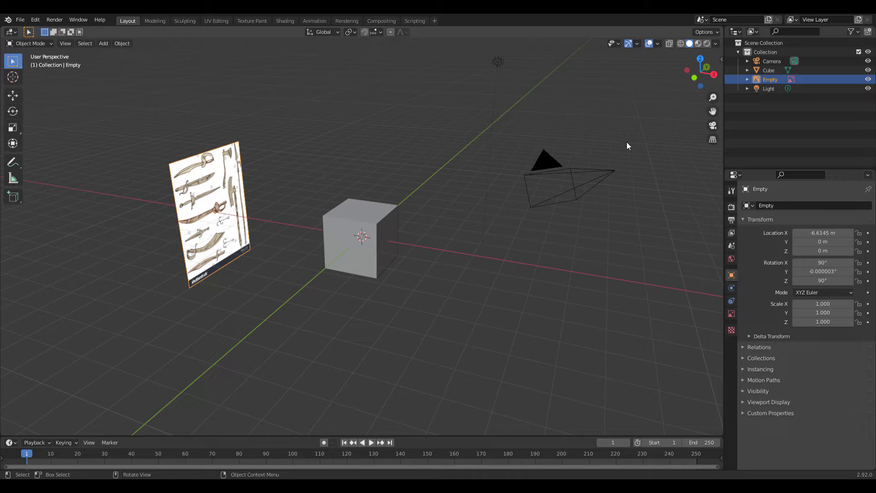
- Move the camera and the light together into a new collection named Camera/Lights
click(606, 172)
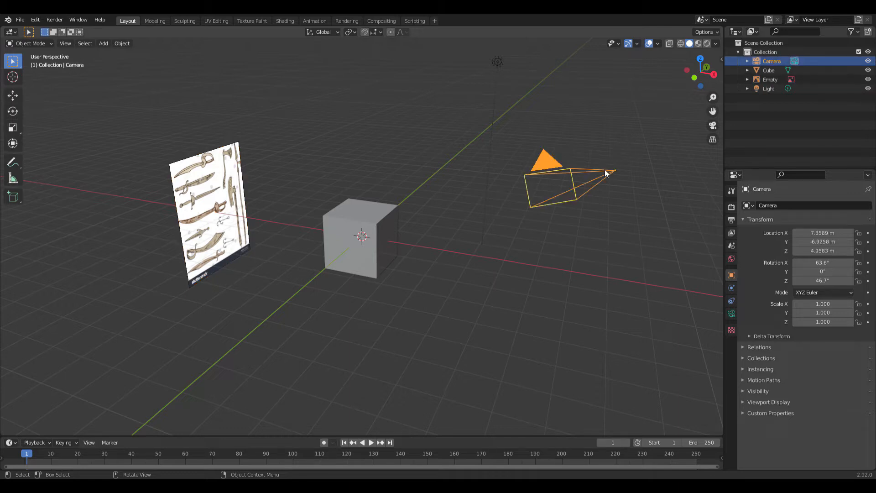
shift+click(501, 63)
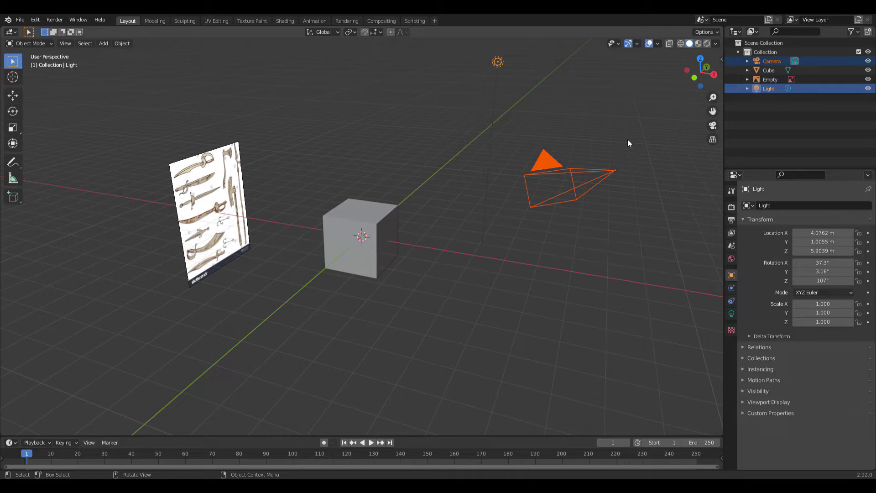
key(m)
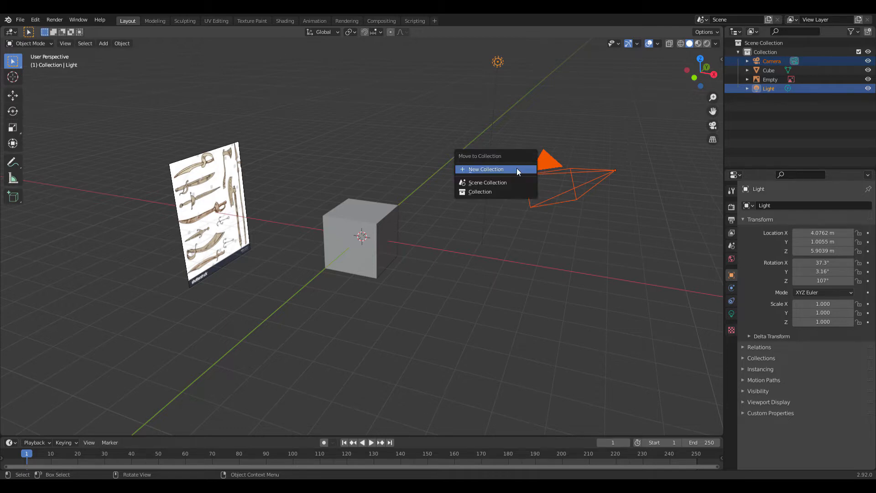
click(491, 168)
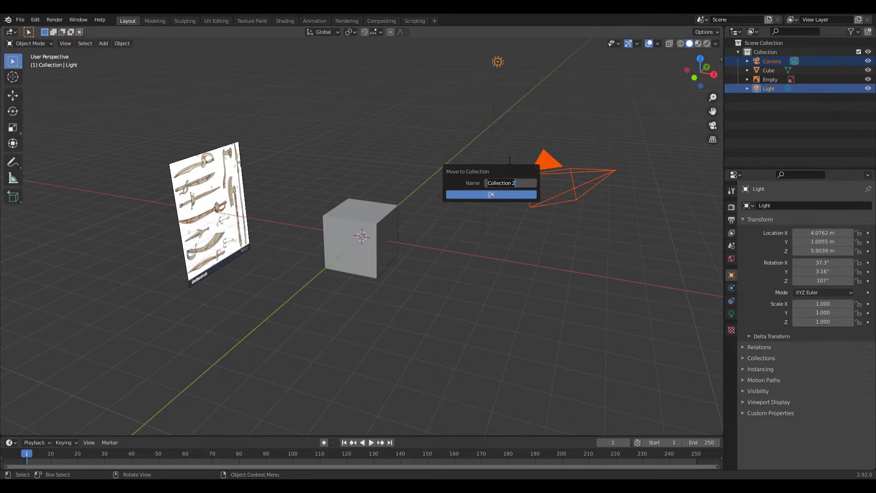
text(Camera/Lights)
click(502, 196)
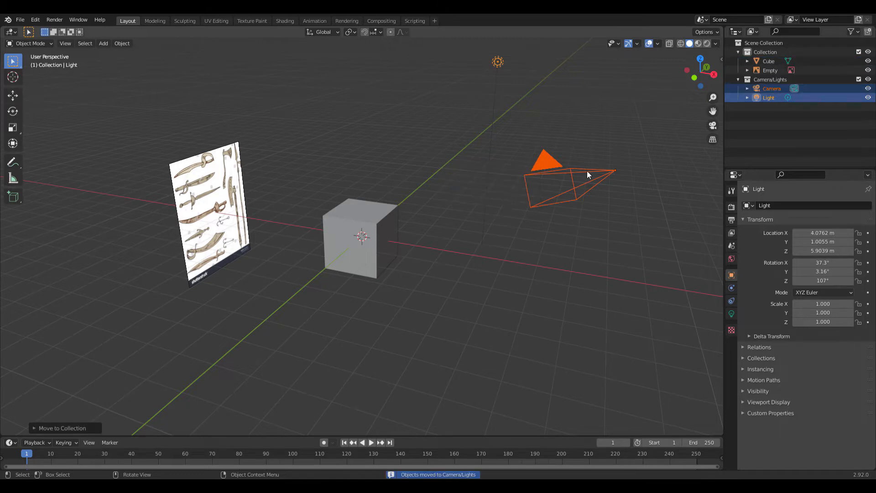
- Collapse the original Collection and the Camera/Lights collection in the outliner
click(738, 79)
click(737, 52)
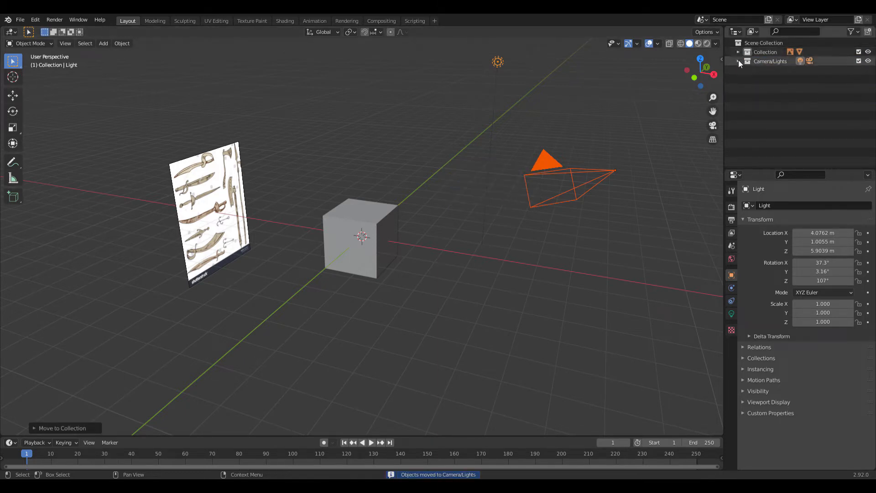
click(738, 60)
click(738, 61)
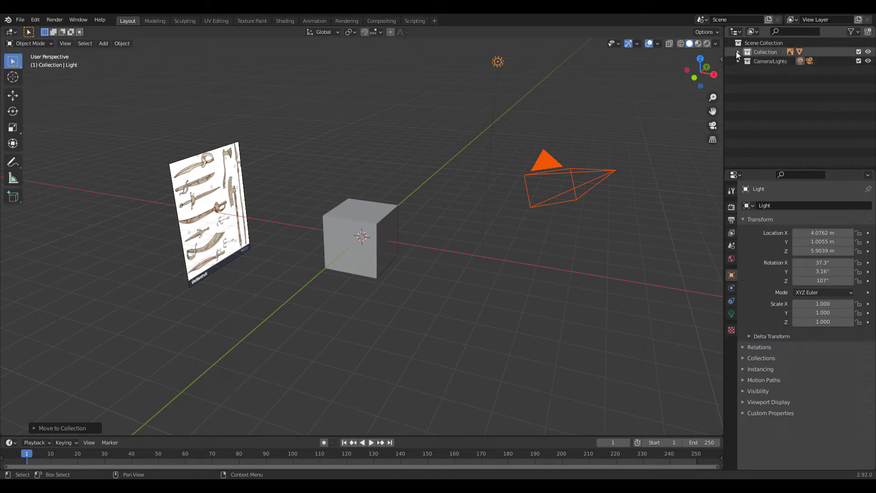
click(738, 52)
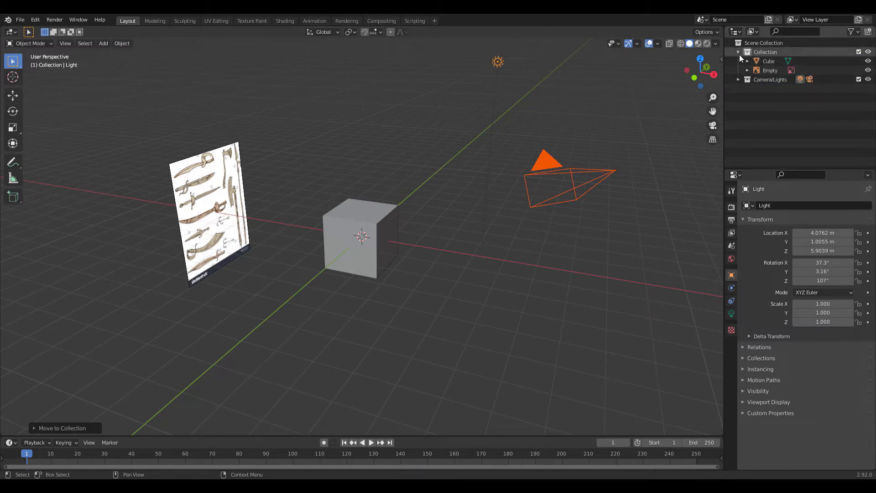
click(738, 53)
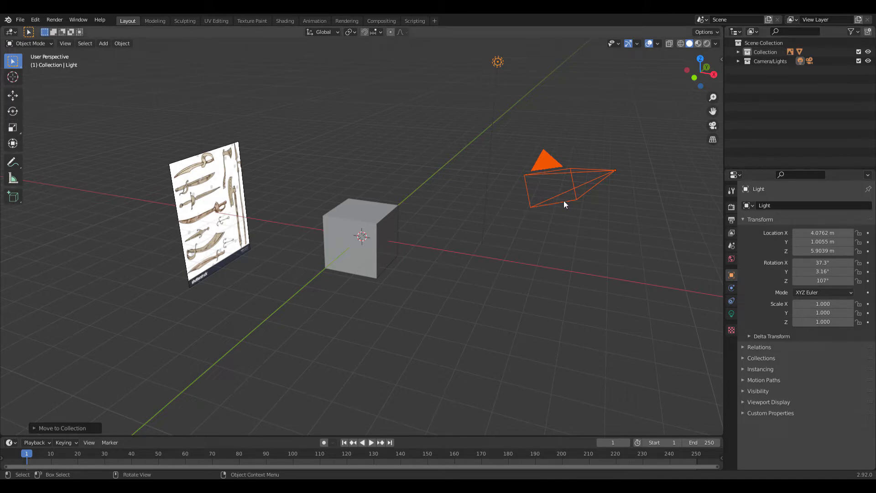
- Hide the Camera/Lights collection in the viewport
click(868, 62)
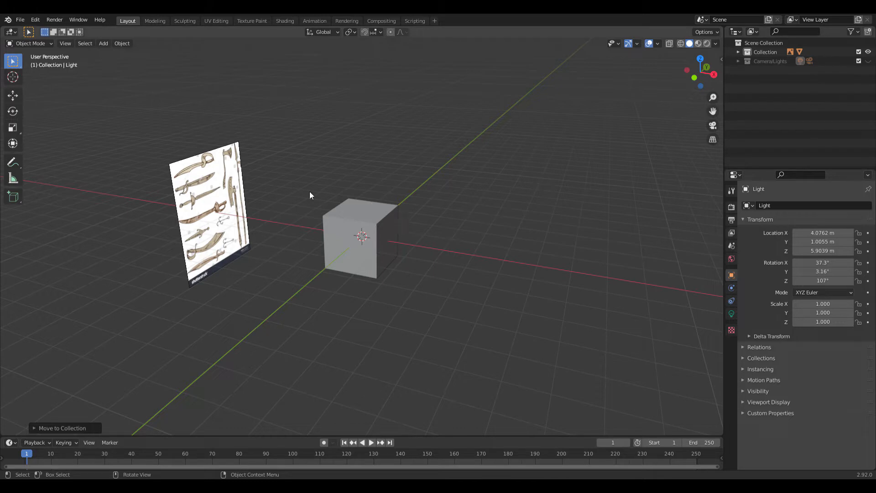
- Try to move the weapons reference image into a new collection named Reference
click(237, 158)
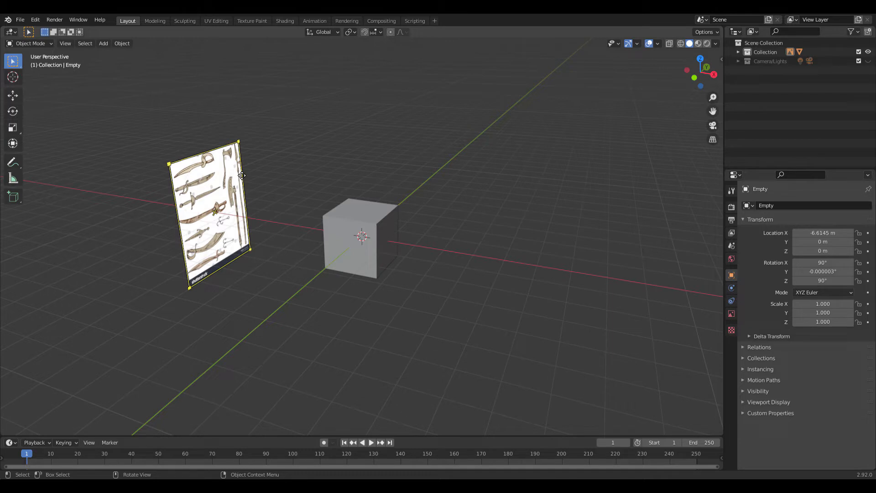
key(m)
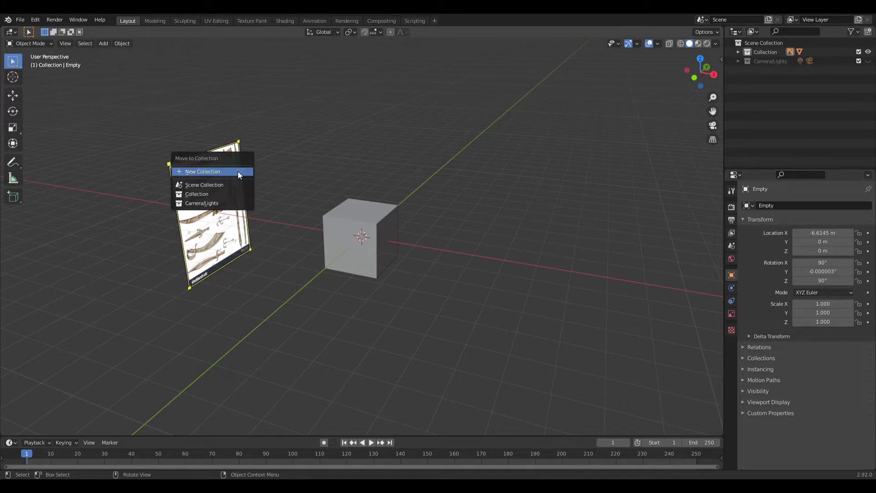
click(237, 171)
text(Reference)
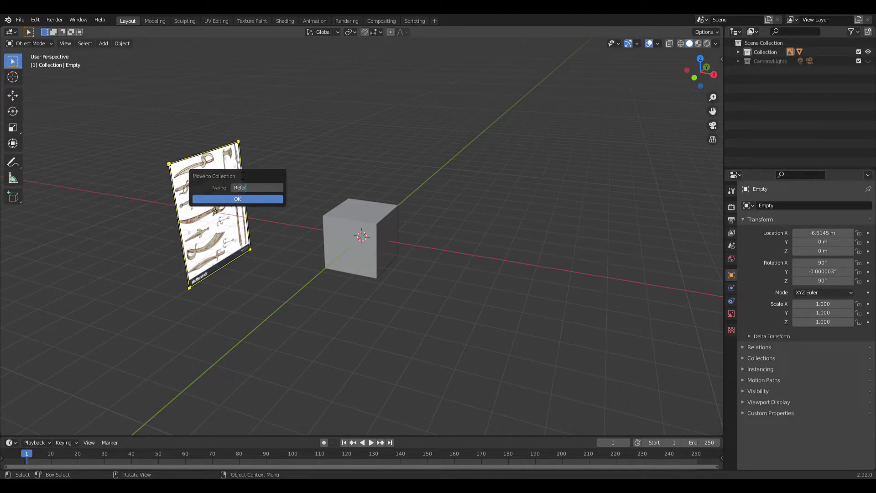
click(255, 199)
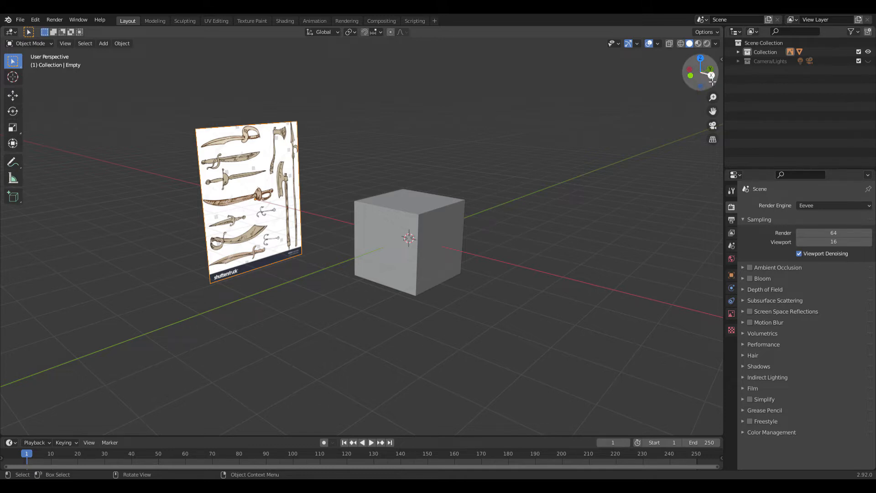
- In the Right Orthographic view, move the cube off the reference image by about 4.49 m in Y and 3.19 m in Z
drag(714, 74, 643, 102)
middle_drag(617, 133, 11, 83)
drag(10, 84, 722, 80)
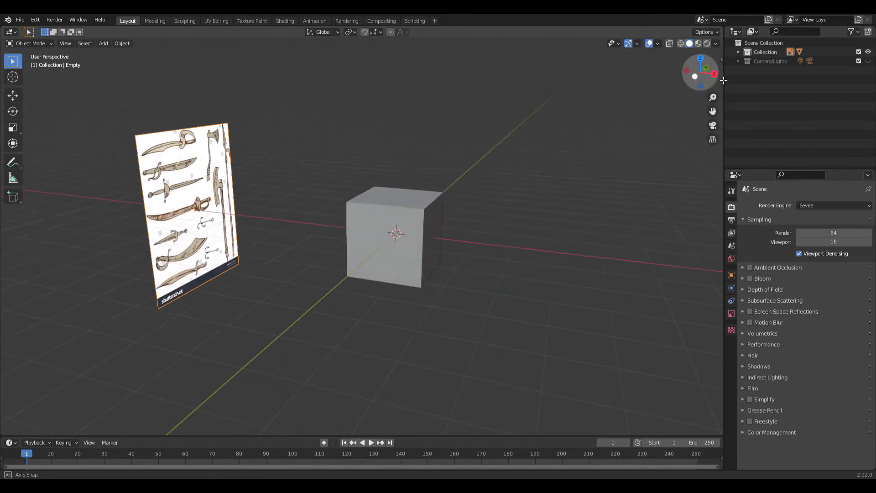
click(714, 74)
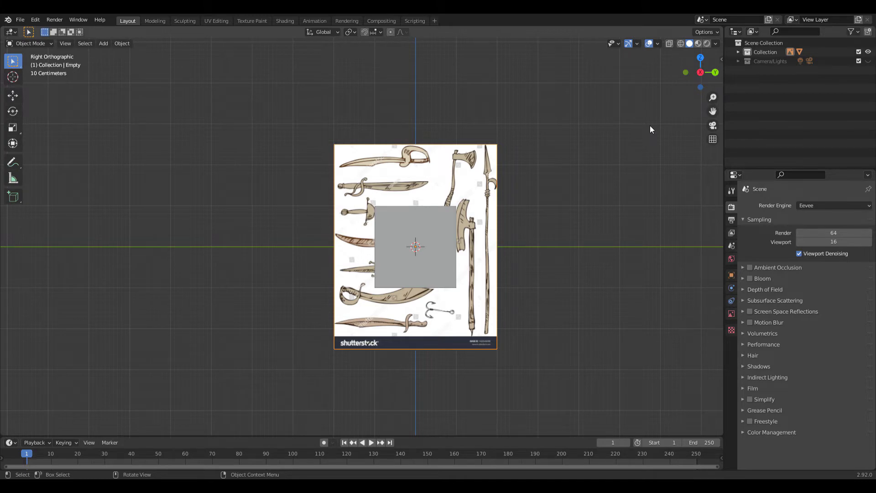
click(445, 228)
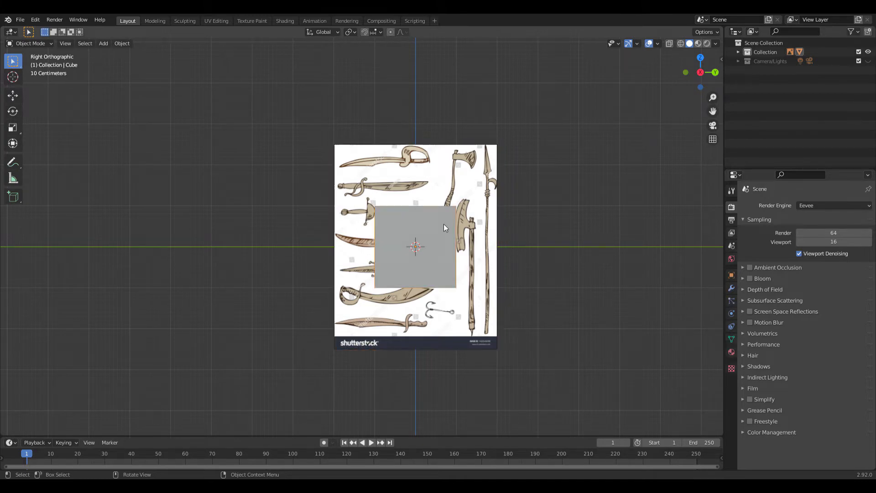
key(g)
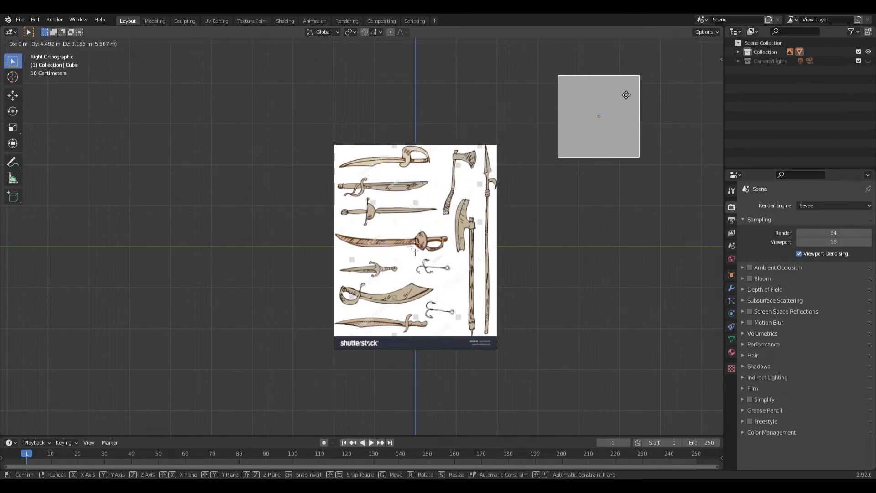
click(626, 94)
- Examine the offset cube and the reference image in perspective and in the front, right and top orthographic views
middle_drag(516, 152, 568, 201)
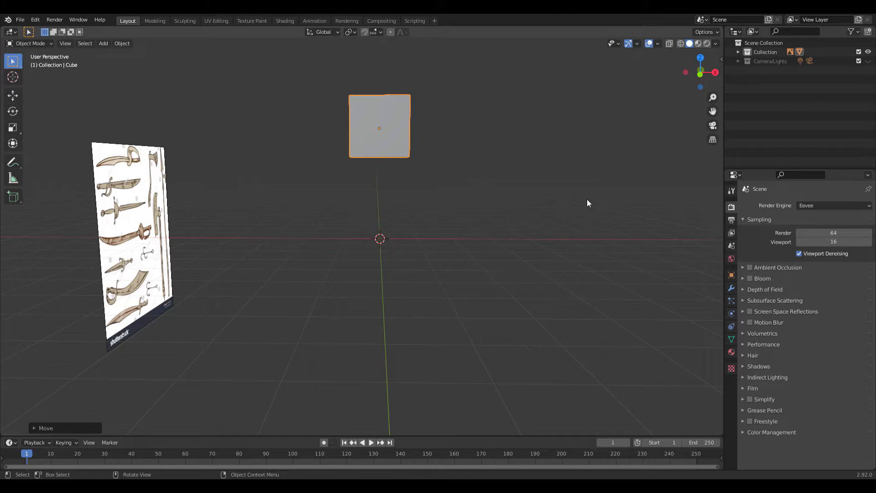
key(KP_1)
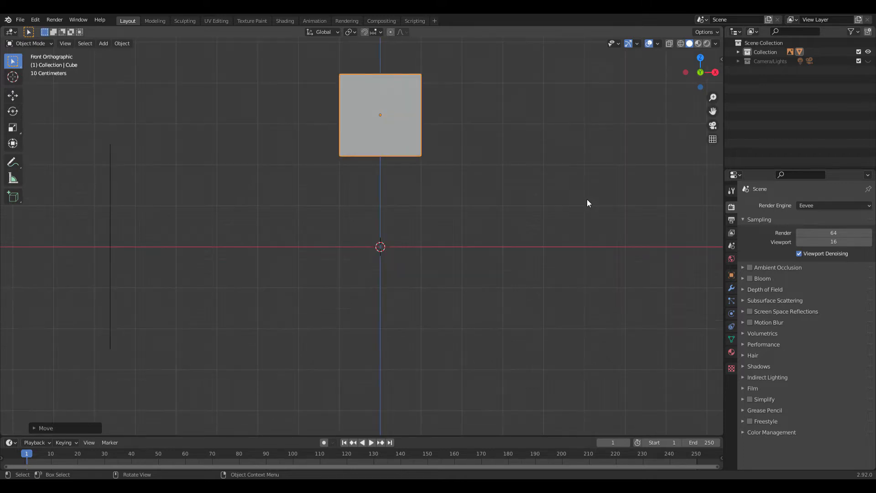
key(KP_3)
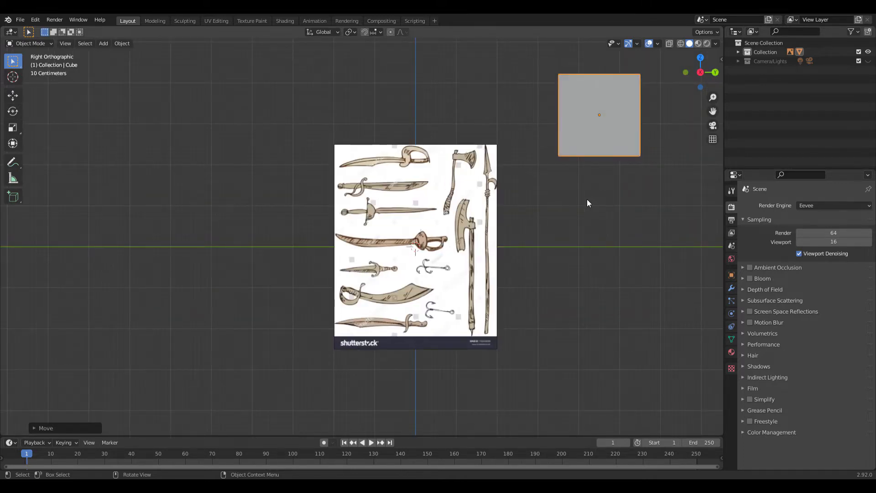
key(KP_7)
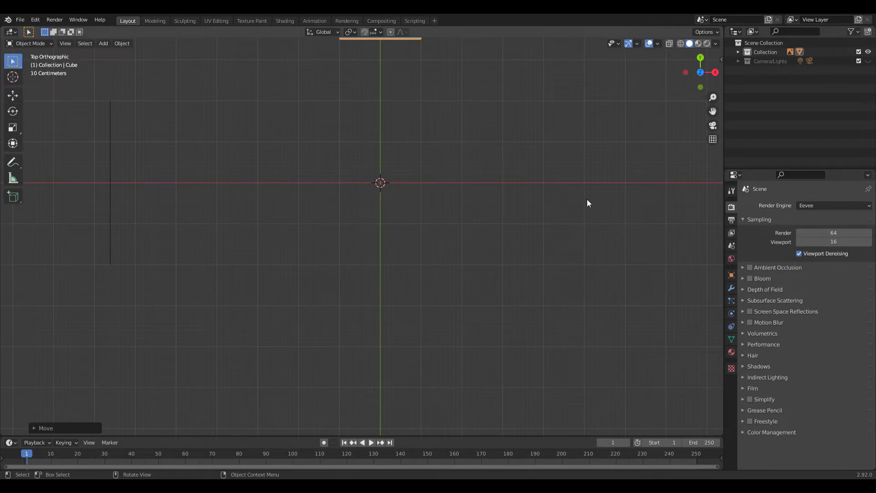
scroll(484, 171, down, 3)
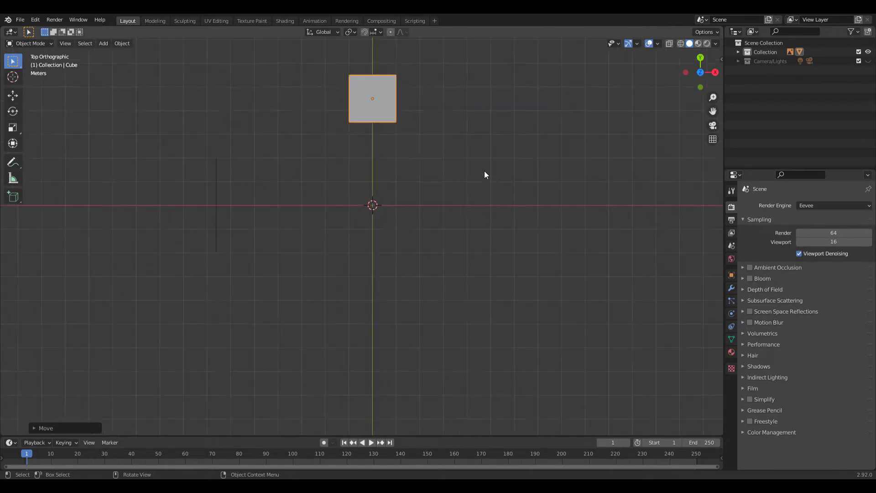
key(KP_3)
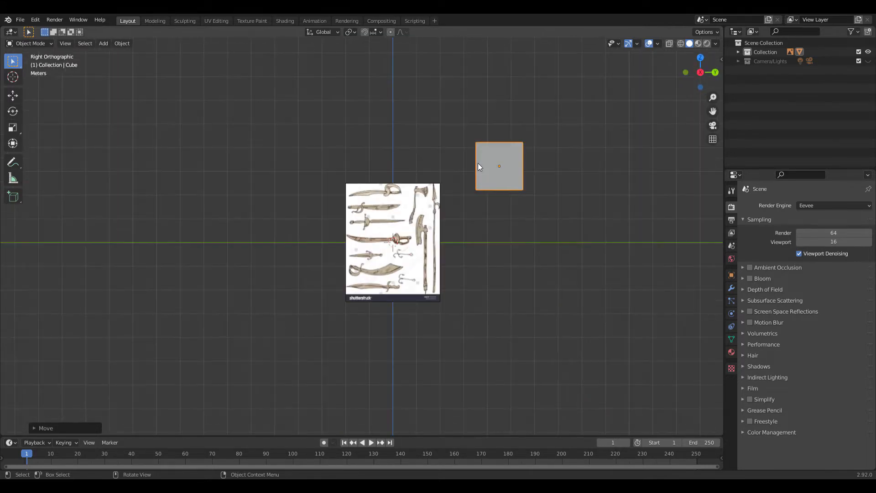
- Clear the cube's location to return it to the world origin
scroll(517, 163, up, 2)
key(alt+g)
scroll(471, 201, up, 3)
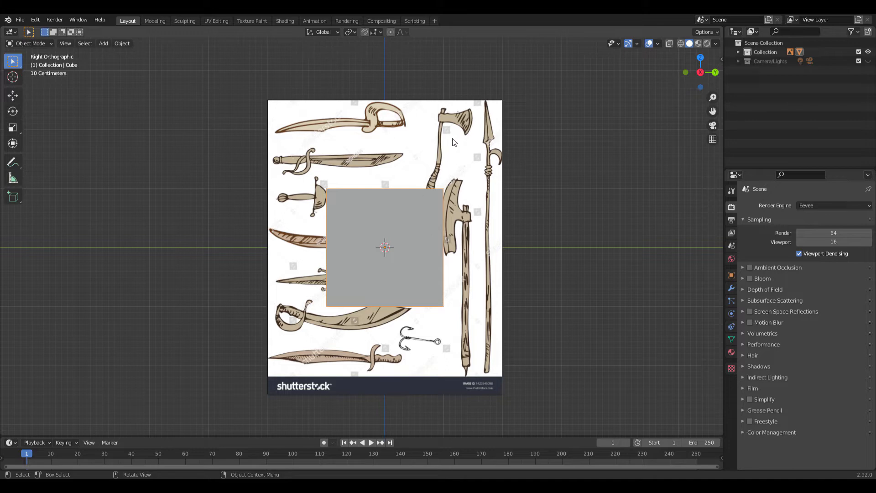
- Set the depth of the weapons reference image to Front so it displays over the cube
click(450, 121)
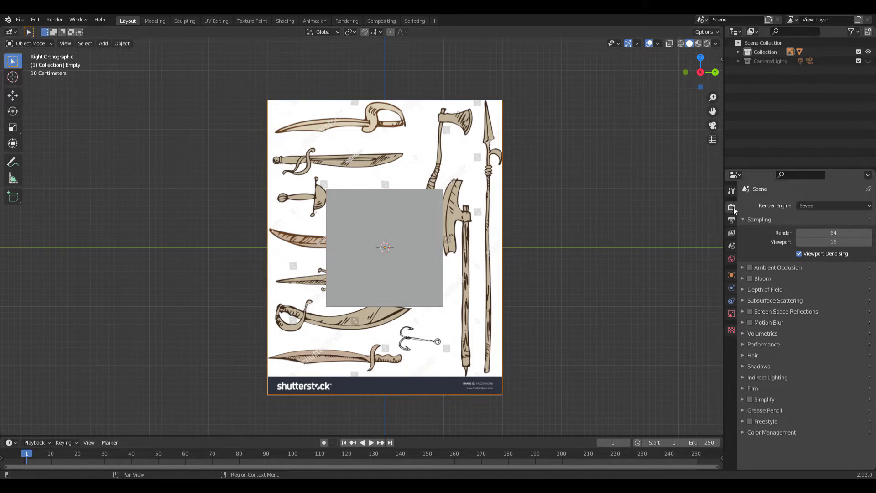
click(731, 315)
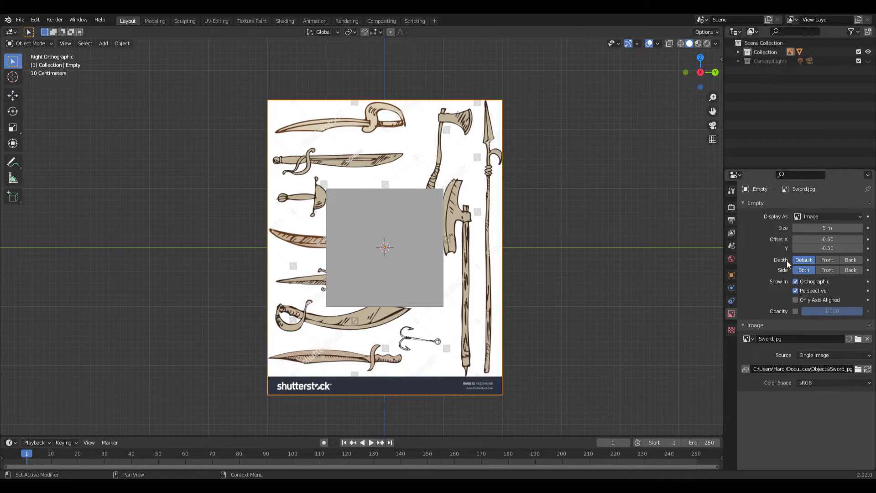
click(825, 261)
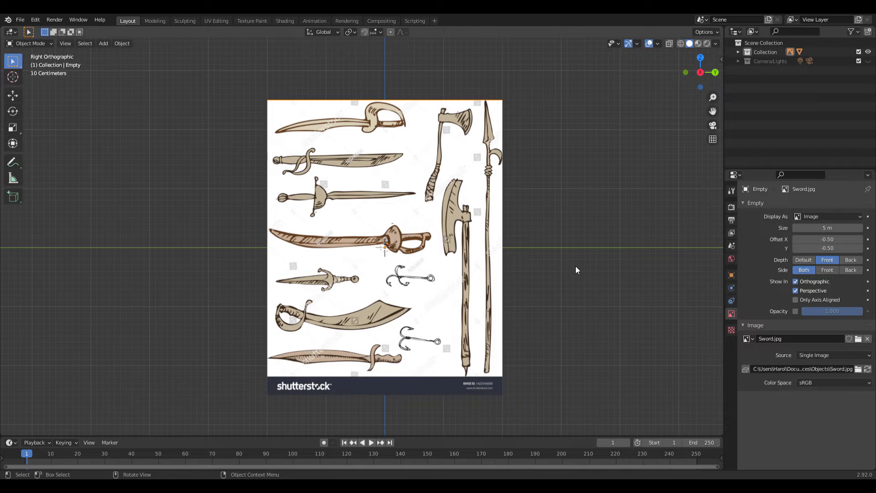
mouse_move(393, 182)
middle_down()
mouse_move(379, 182)
mouse_move(374, 197)
mouse_move(398, 210)
mouse_move(429, 205)
mouse_move(447, 215)
mouse_move(386, 198)
middle_up()
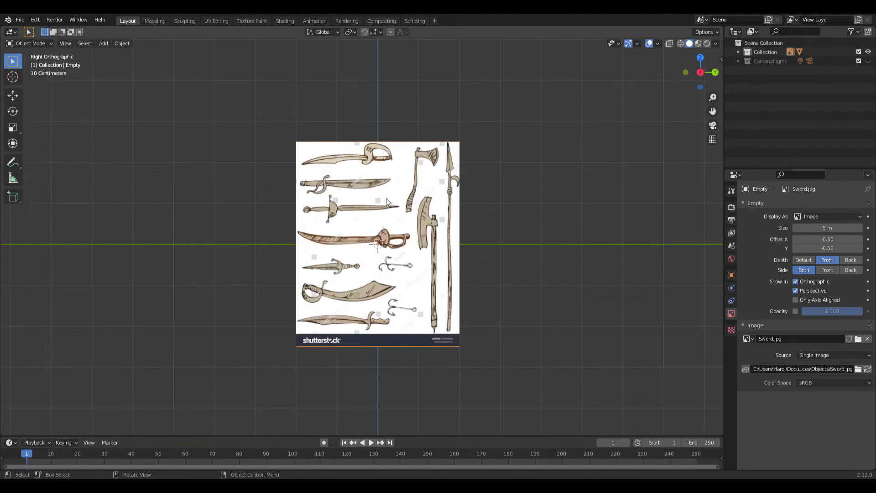
- Enable opacity on the reference image, lower it to about 0.059, and raise it slightly so the cube shows through
click(794, 311)
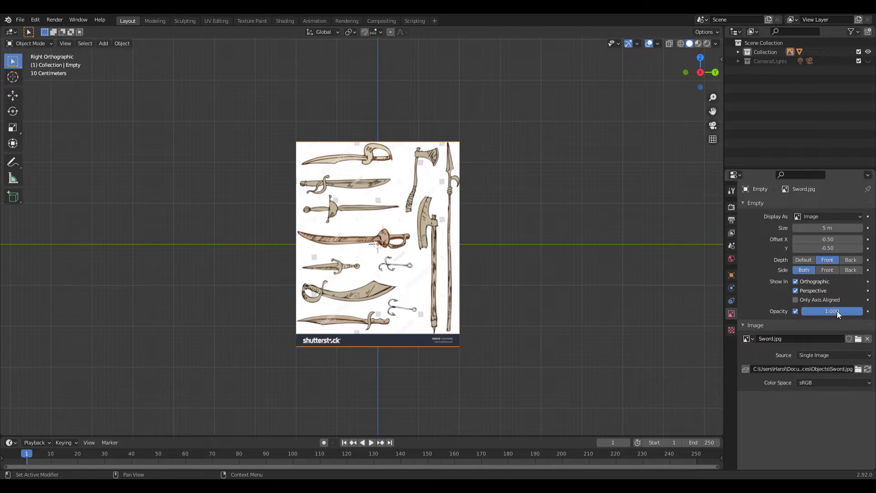
drag(859, 310, 806, 311)
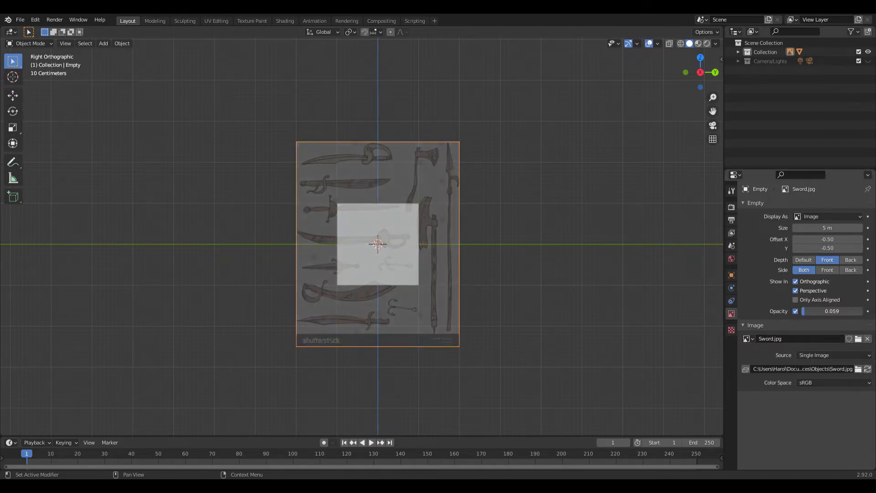
scroll(381, 232, up, 5)
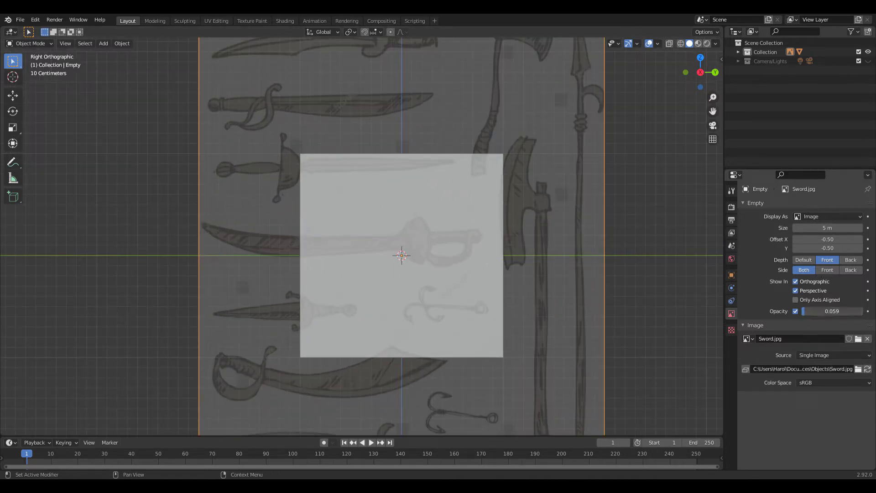
drag(806, 311, 820, 310)
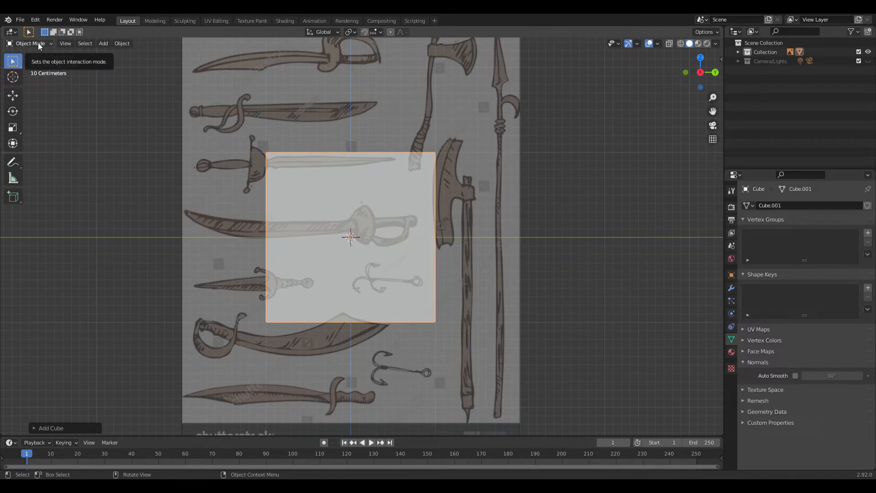
- Switch the cube from Object Mode to Edit Mode
click(48, 42)
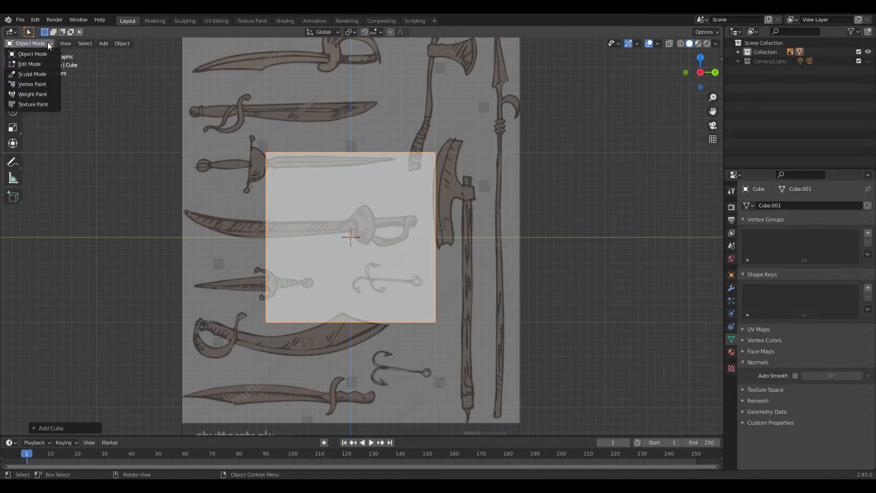
click(30, 63)
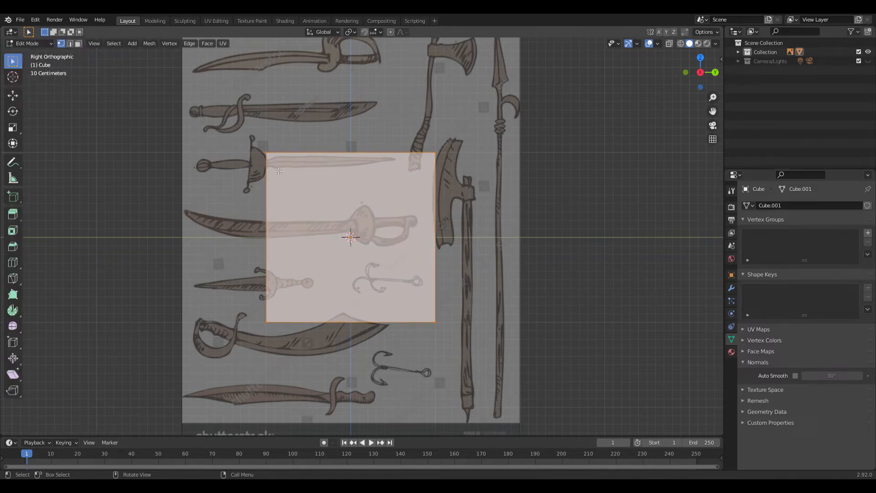
- Try moving individual corner vertices of the cube, cancelling the moves and orbiting to reach different corners
middle_drag(273, 164, 349, 206)
key(g)
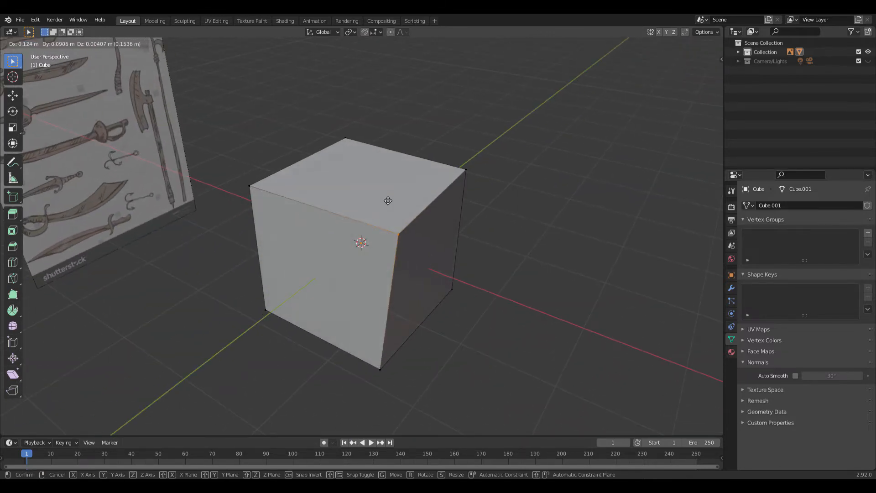
right_click(400, 226)
middle_drag(457, 189, 403, 178)
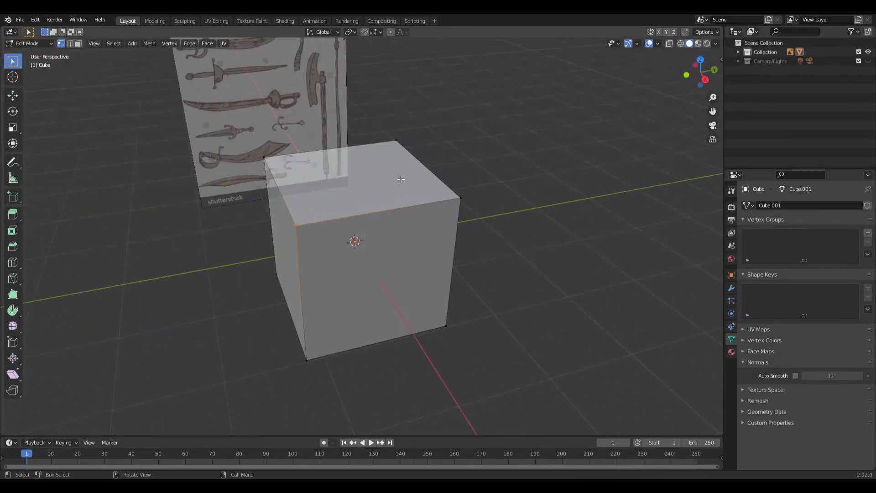
click(462, 194)
key(g)
right_click(475, 254)
middle_drag(246, 222, 354, 212)
drag(348, 211, 369, 246)
mouse_move(370, 247)
middle_down()
mouse_move(399, 260)
mouse_move(365, 240)
mouse_move(363, 257)
middle_up()
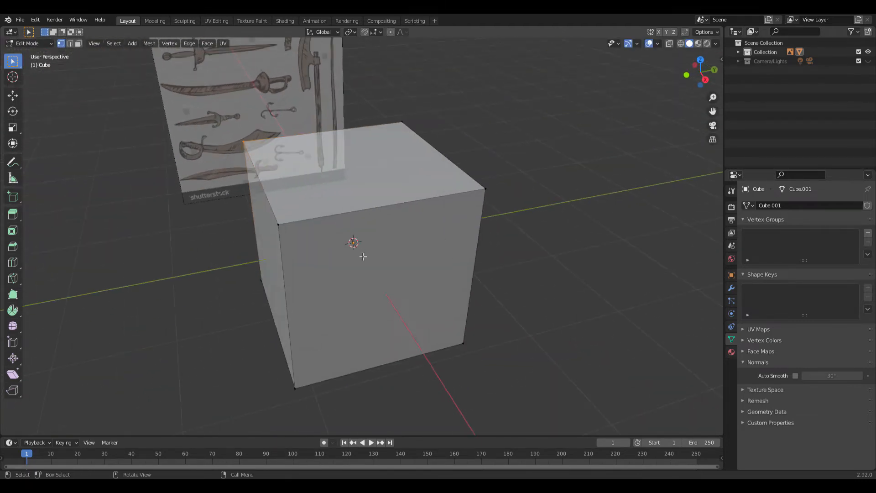
- Switch to edge select and try moving the top edge of the cube's positive X face
click(69, 44)
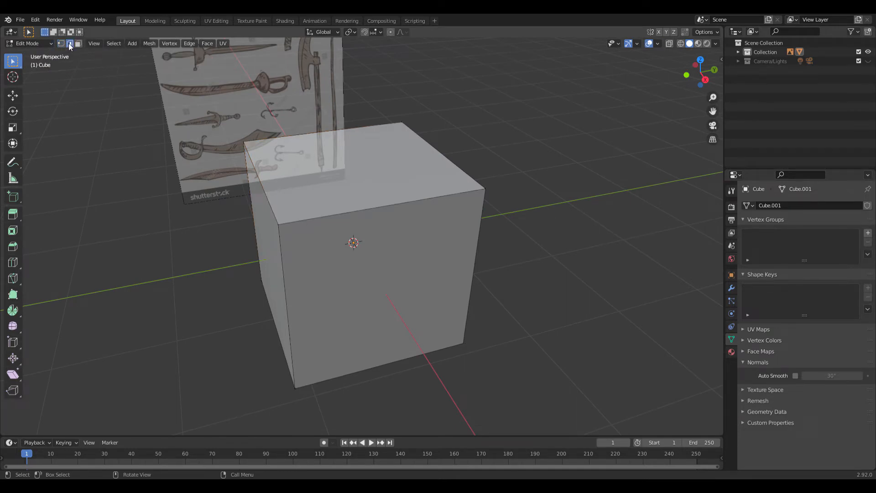
click(382, 221)
key(g)
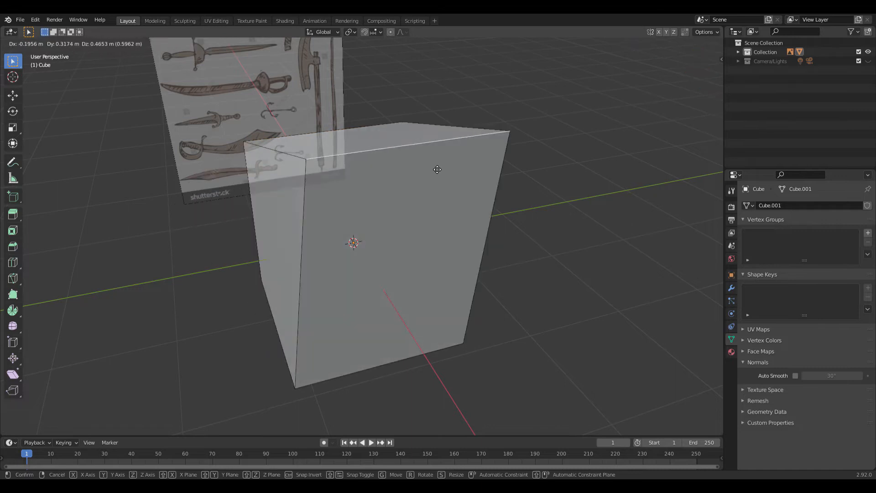
right_click(449, 166)
- Switch to face select and select the cube's face on the positive X side
click(78, 43)
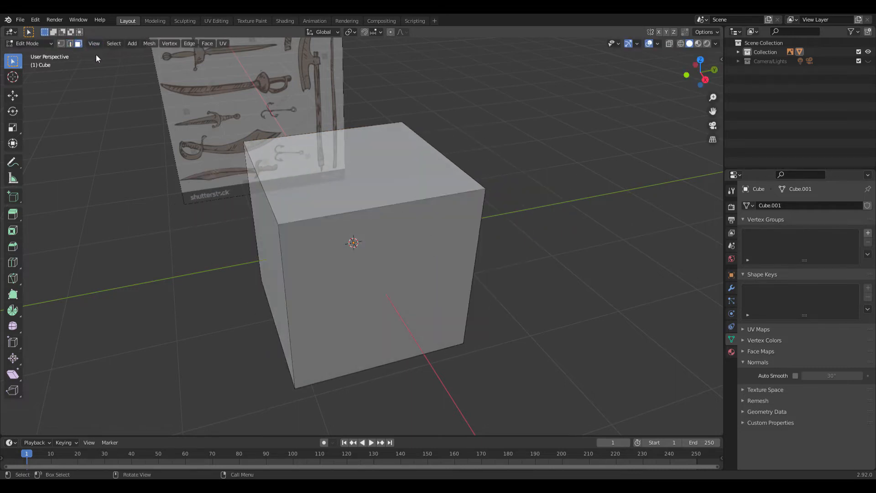
click(384, 246)
middle_drag(385, 247, 435, 246)
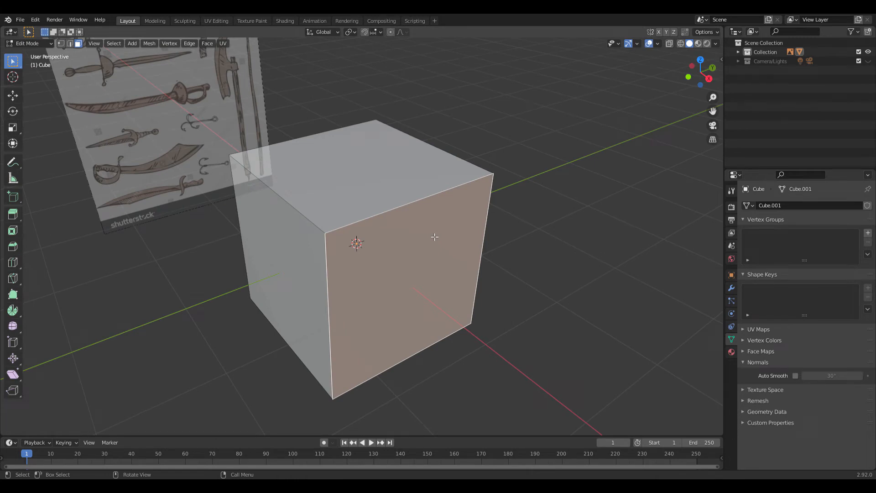
- Cycle the mesh selection mode through vertex and edge select, ending back in face select
key(1)
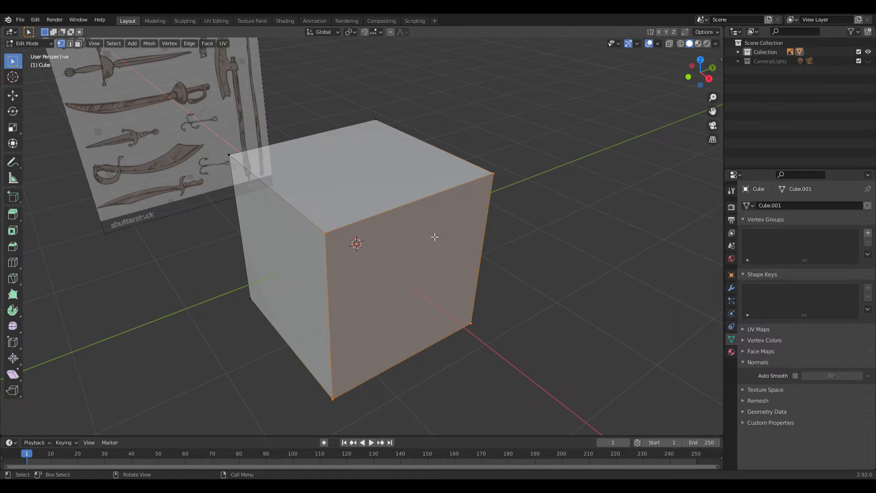
key(2)
key(3)
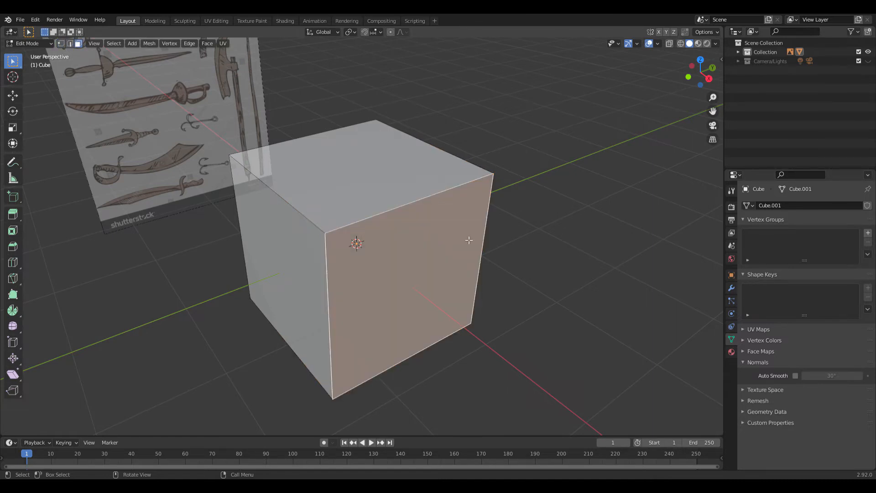
- Cycle the mesh selection mode through vertex, edge and face select, finishing in vertex select
middle_drag(467, 239, 477, 223)
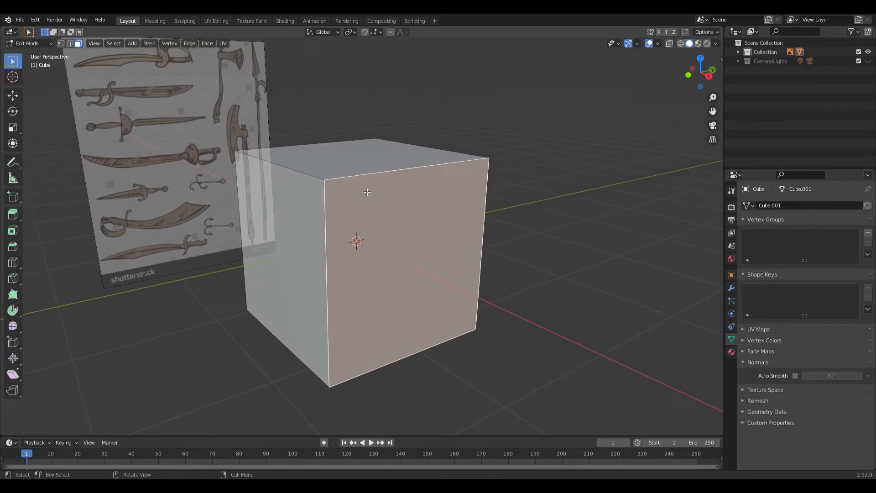
click(60, 43)
click(71, 44)
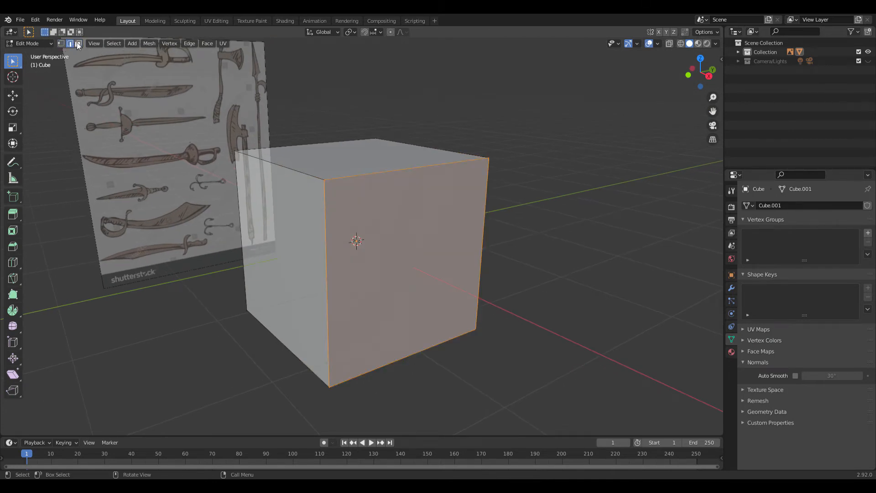
click(79, 44)
click(62, 44)
- Extend the vertex selection to all four corners of the cube's top face, orbiting to reach the hidden ones
middle_drag(371, 151, 451, 207)
shift+click(487, 198)
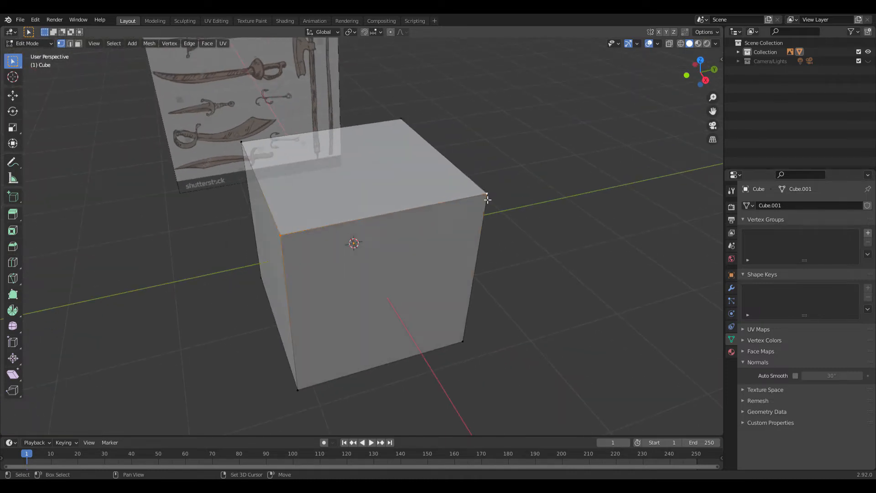
scroll(420, 221, down, 3)
middle_drag(344, 259, 457, 248)
scroll(456, 248, up, 4)
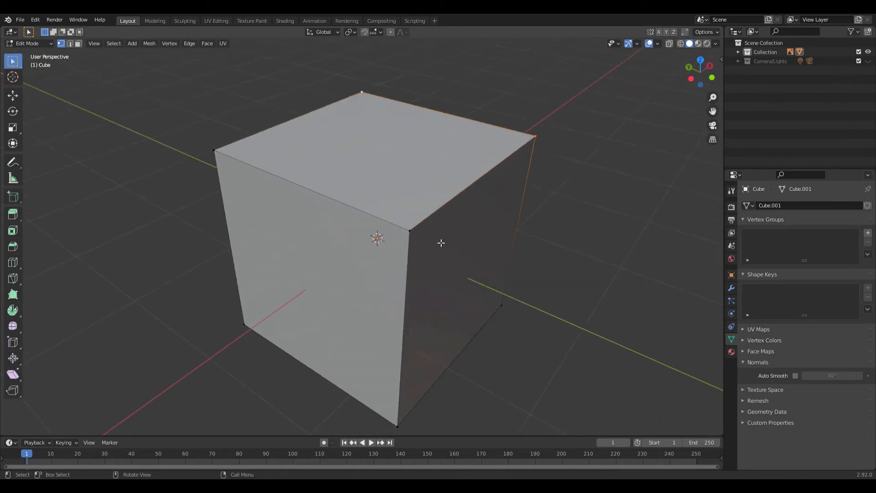
middle_drag(375, 204, 393, 153)
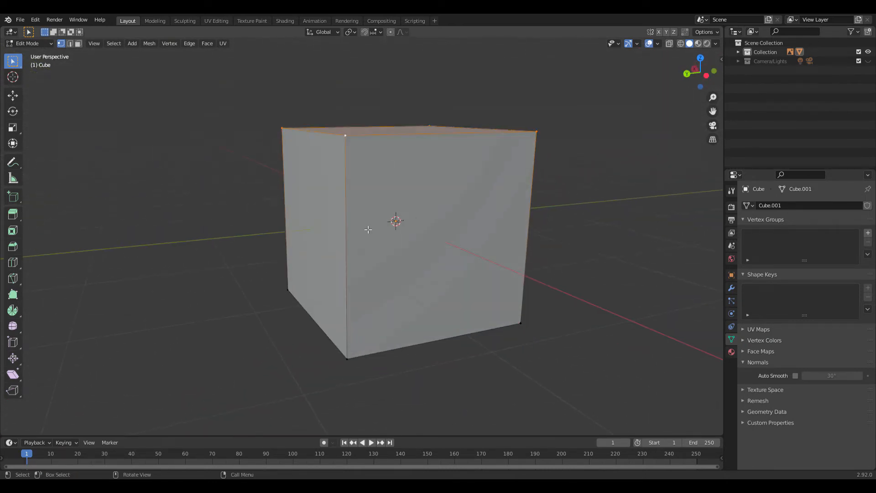
- Select all of the cube's vertices and deselect them again, repeating this twice
middle_drag(366, 228, 513, 154)
key(a)
key(alt+a)
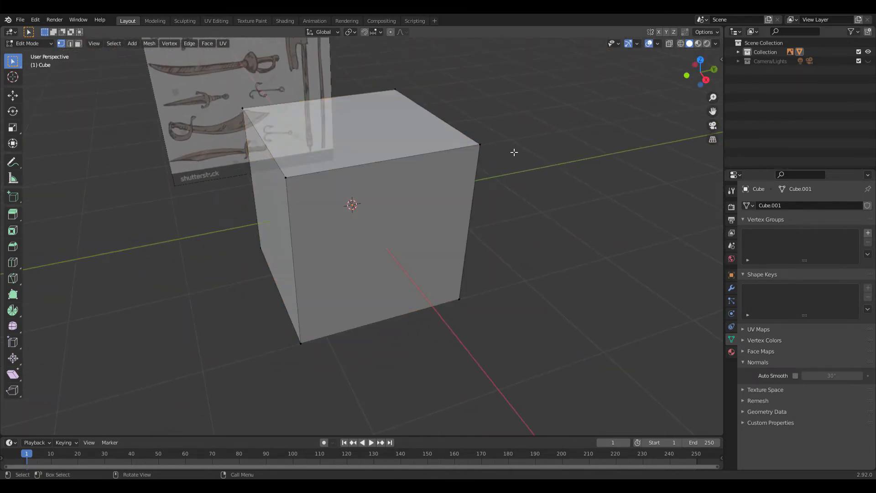
key(a)
key(alt+a)
- In the right orthographic view, select the whole cube mesh and scale it down uniformly to about the height of the middle sword's blade
middle_drag(568, 80, 517, 140)
key(KP_3)
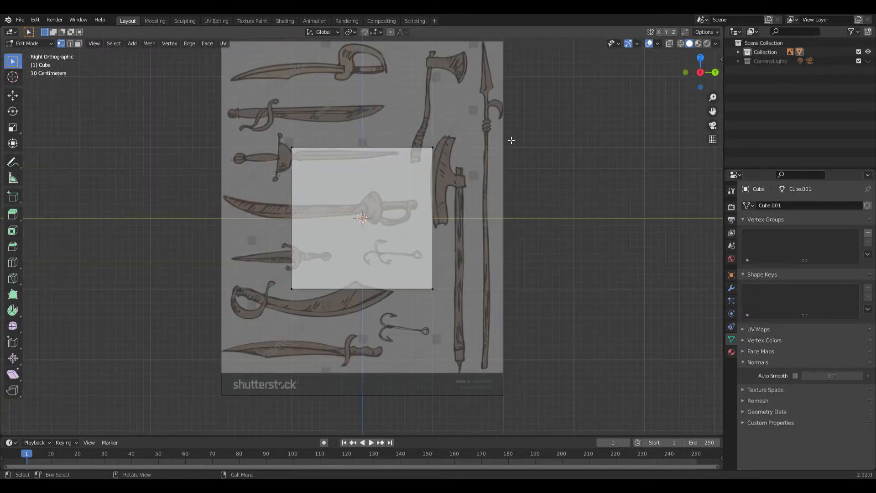
scroll(363, 207, up, 6)
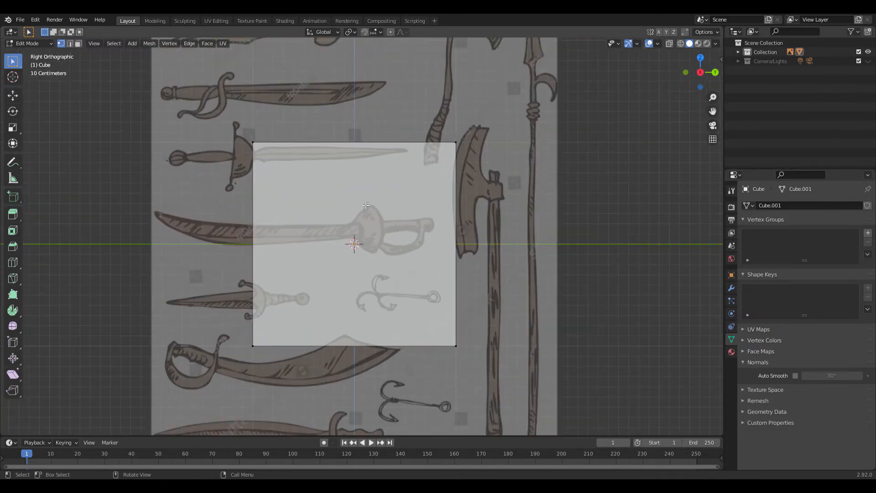
key(a)
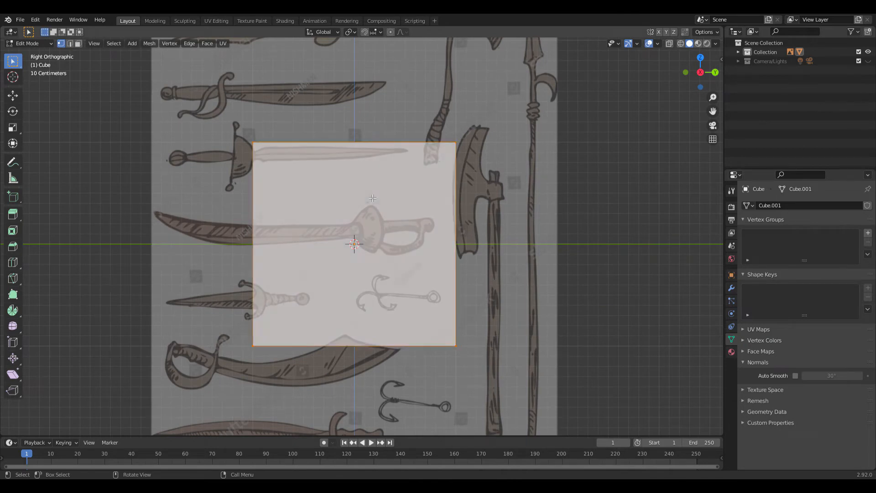
key(s)
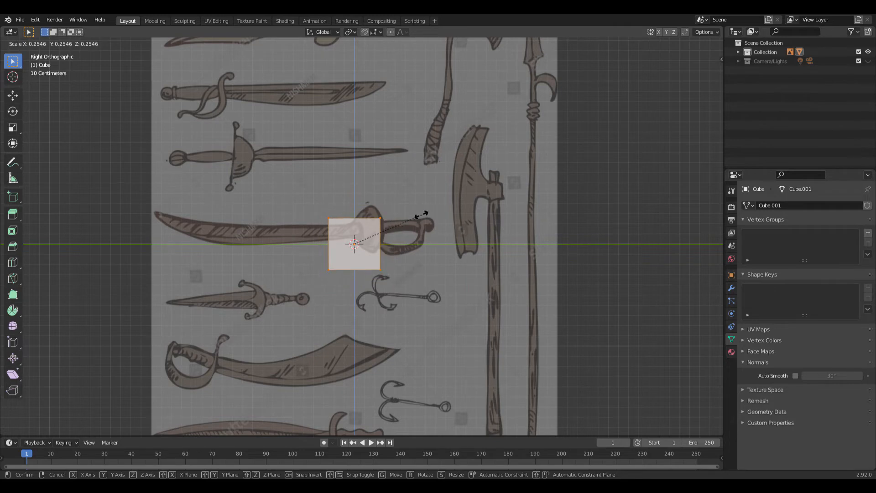
click(370, 237)
- Move the scaled-down mesh up onto the sword blade, just beside the hand guard
scroll(401, 228, up, 8)
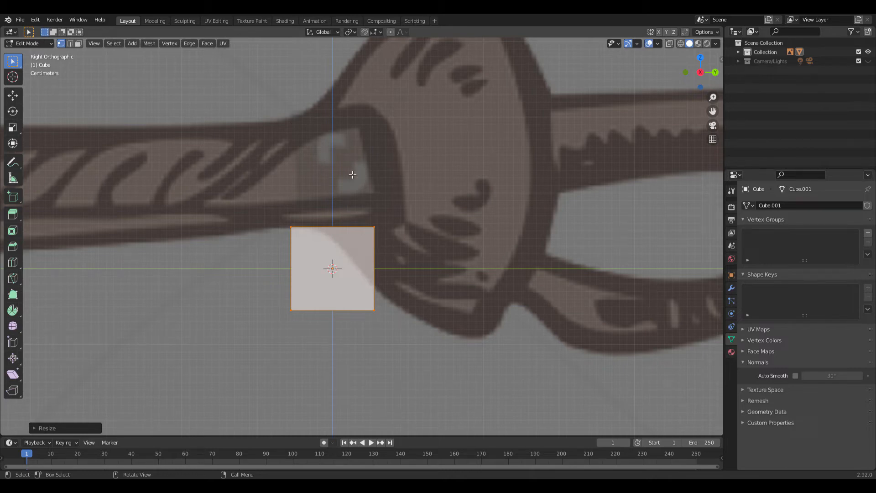
key(g)
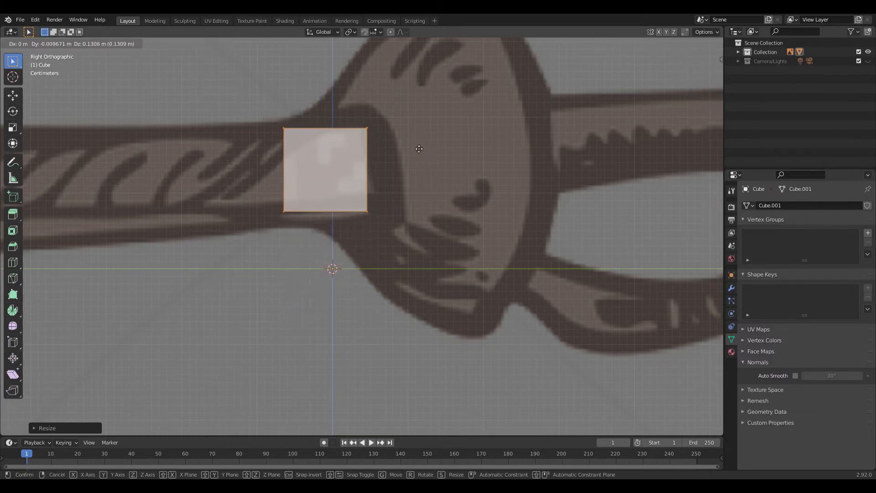
click(412, 147)
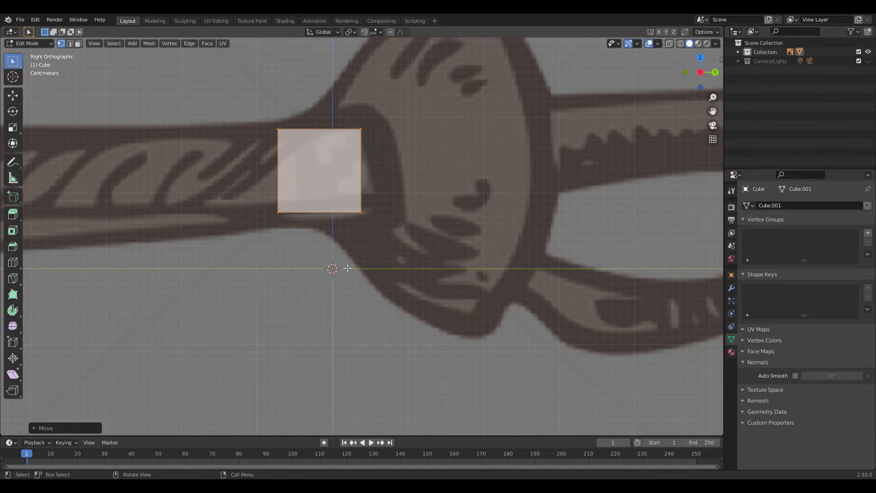
- Switch to Object Mode and try rotating the cube around its off-centre origin
click(50, 43)
click(49, 46)
scroll(337, 135, down, 3)
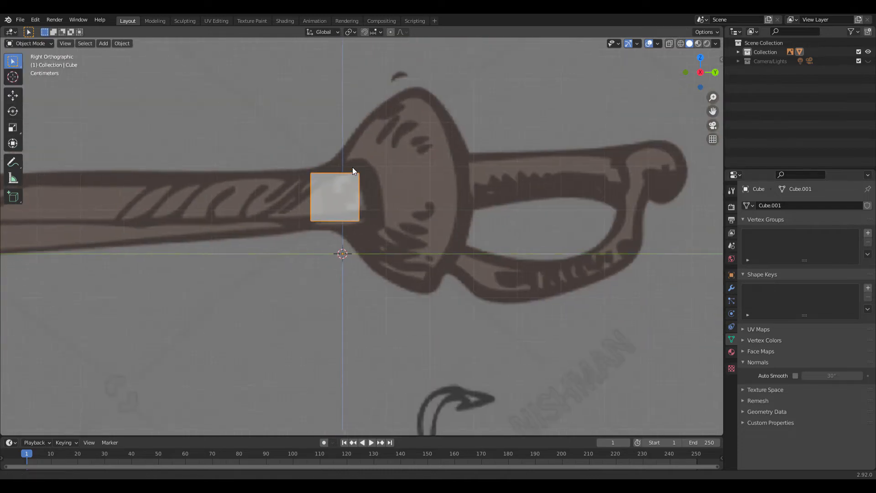
key(r)
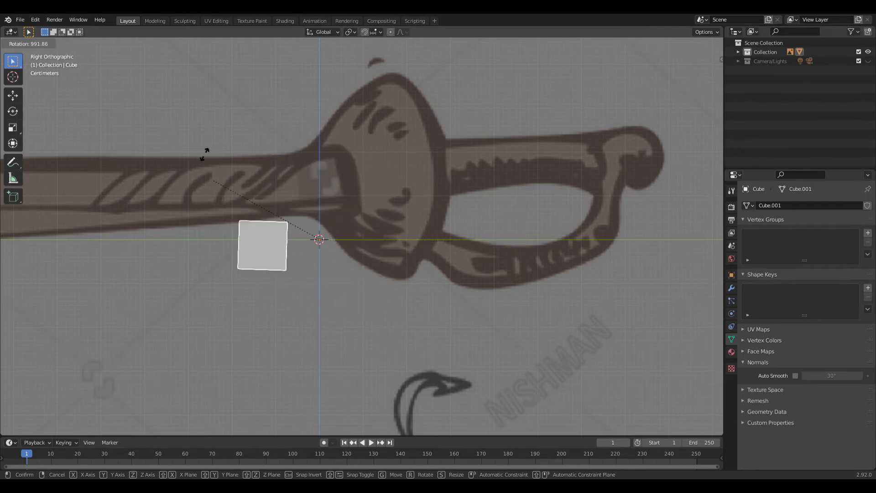
key(Escape)
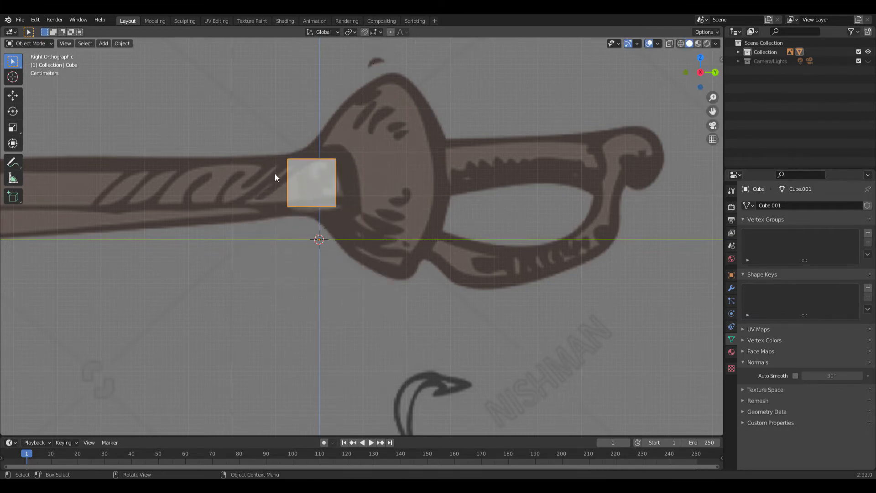
- Set the cube's origin to its geometry
scroll(275, 173, up, 3)
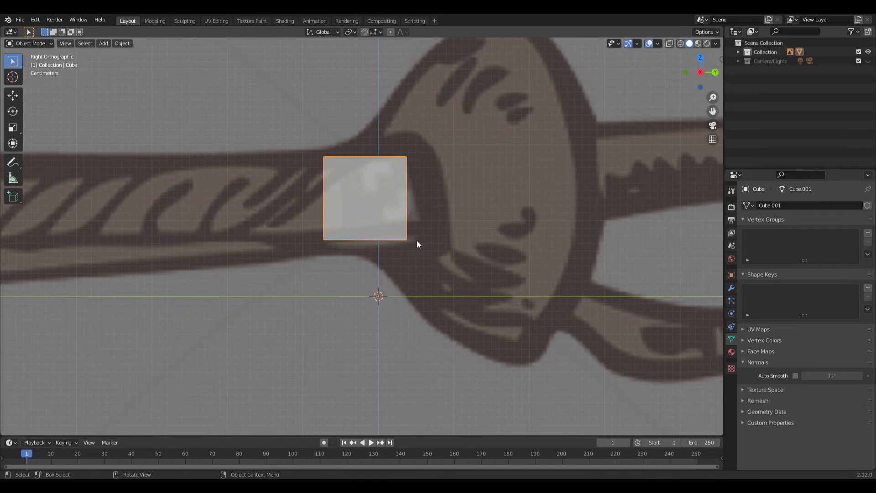
right_click(385, 213)
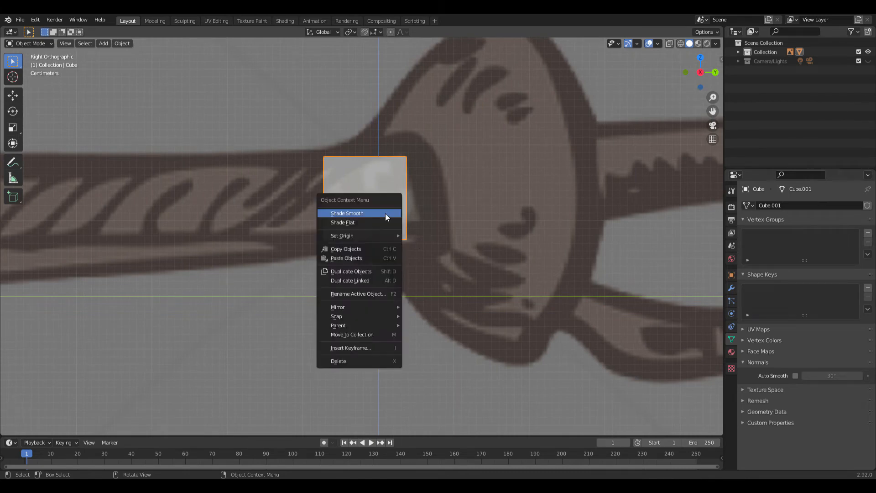
mouse_move(362, 236)
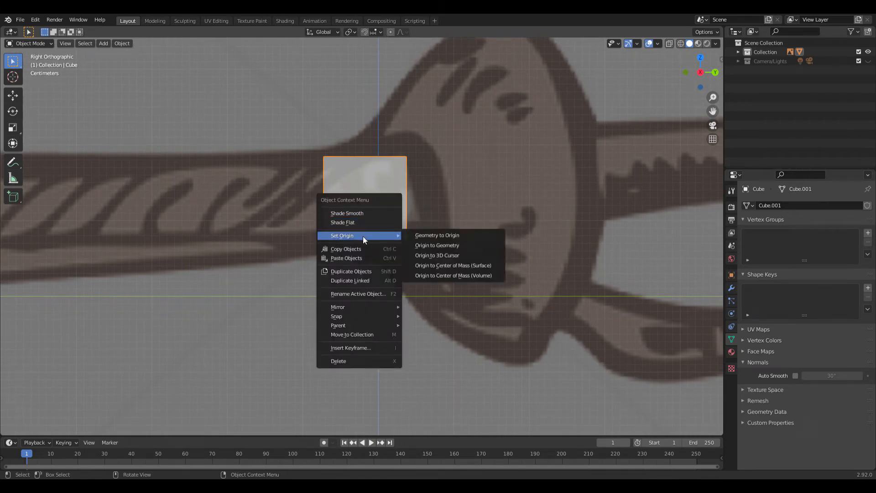
click(437, 245)
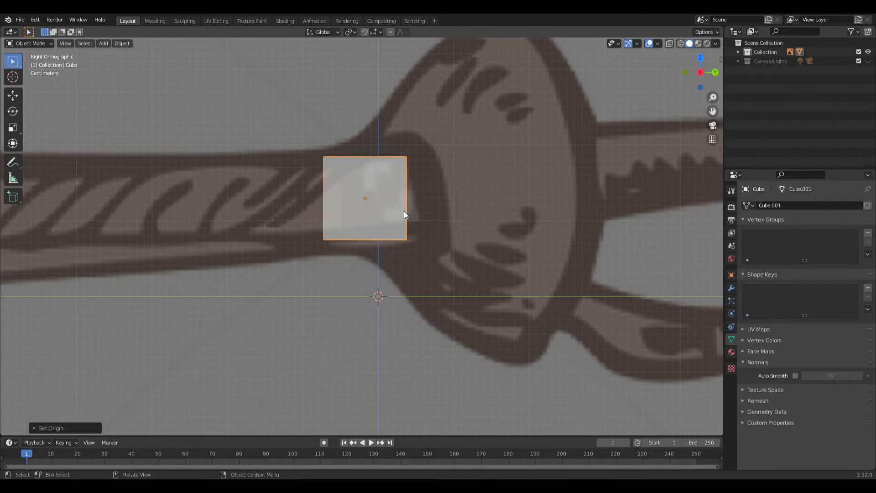
scroll(397, 193, up, 3)
scroll(346, 187, down, 5)
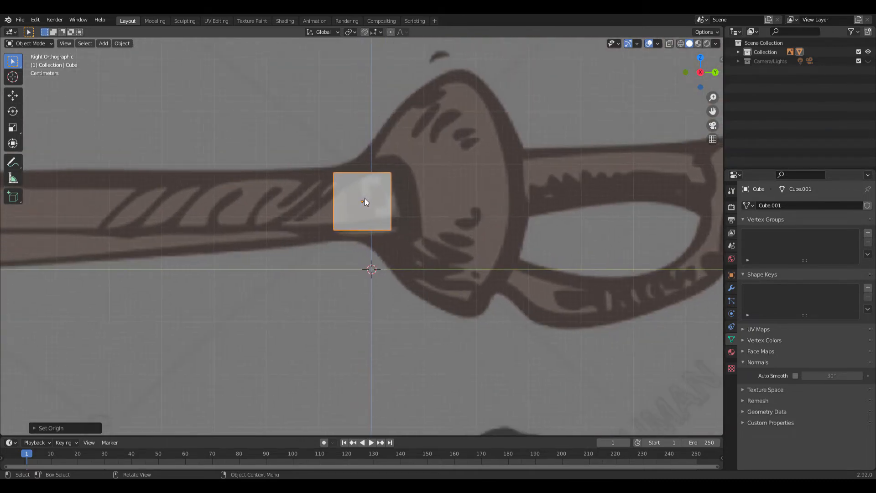
- In Edit Mode, box-select the cube's upper corner on the blade side and try moving it
key(Tab)
drag(325, 159, 354, 190)
key(g)
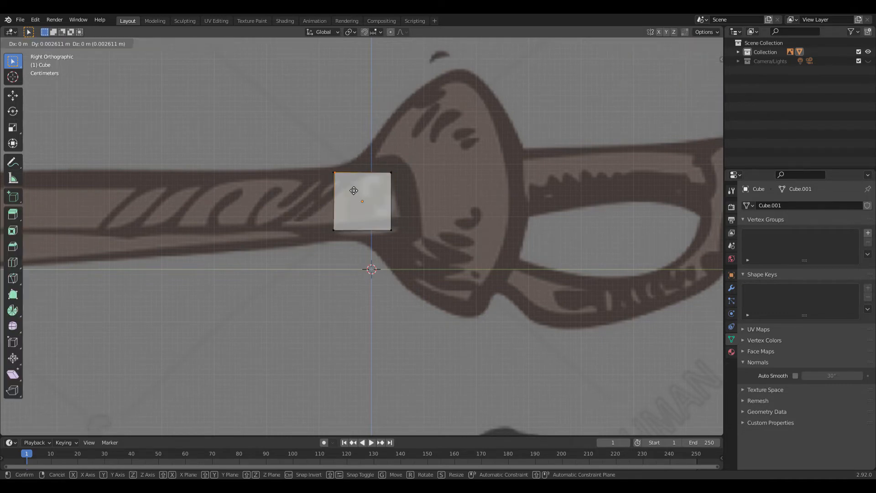
click(354, 191)
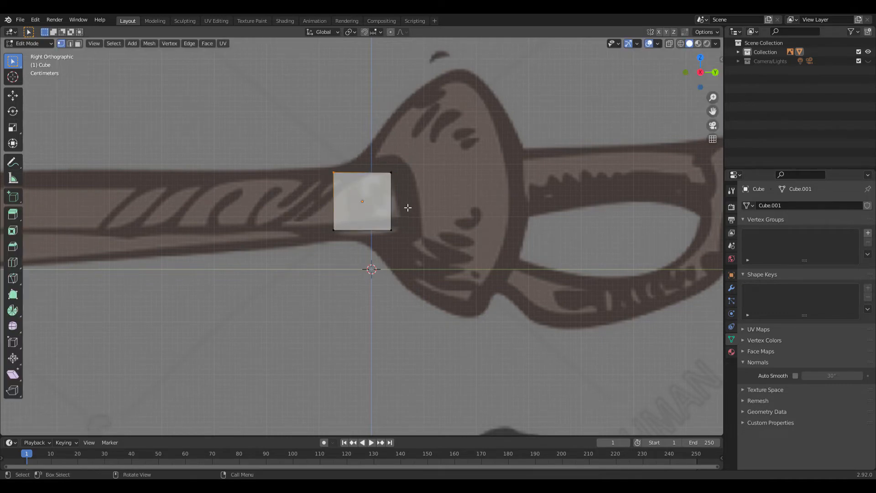
- Return to Object Mode and move the cube along the blade, away from the guard
key(Tab)
key(g)
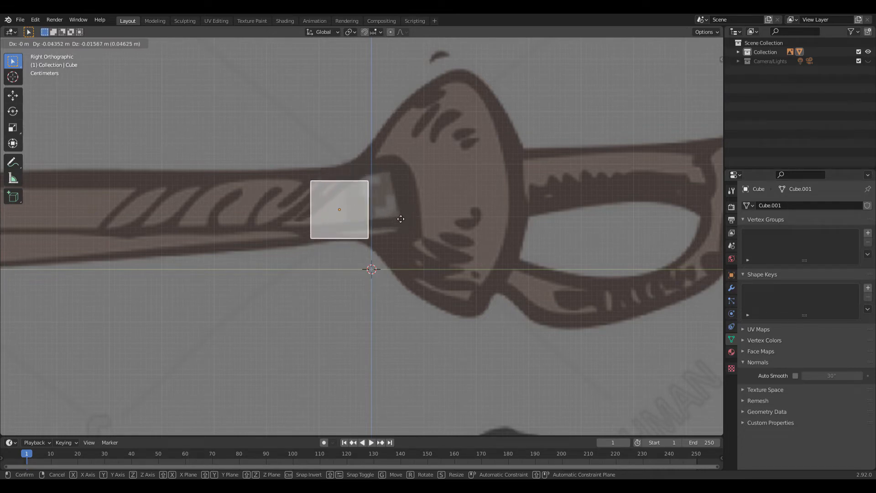
click(366, 205)
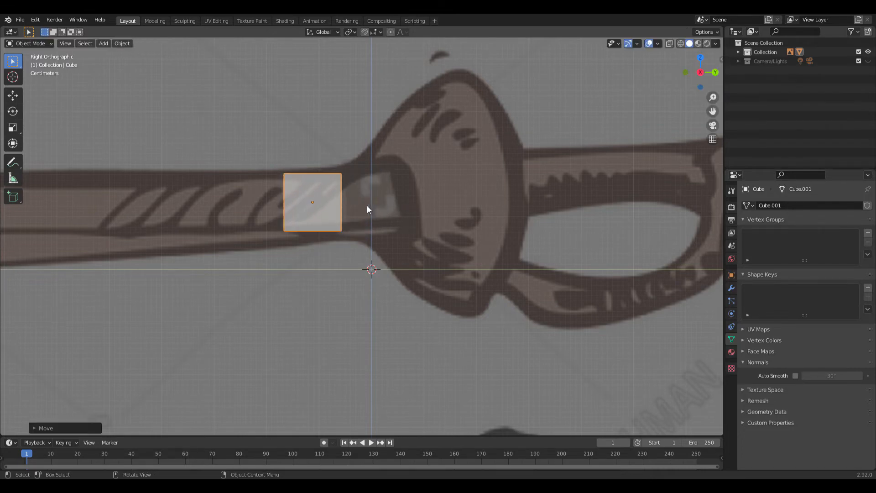
- In Edit Mode, select the whole cube mesh and stretch it along the global Y axis into a long bar
scroll(363, 203, down, 3)
scroll(364, 207, down, 3)
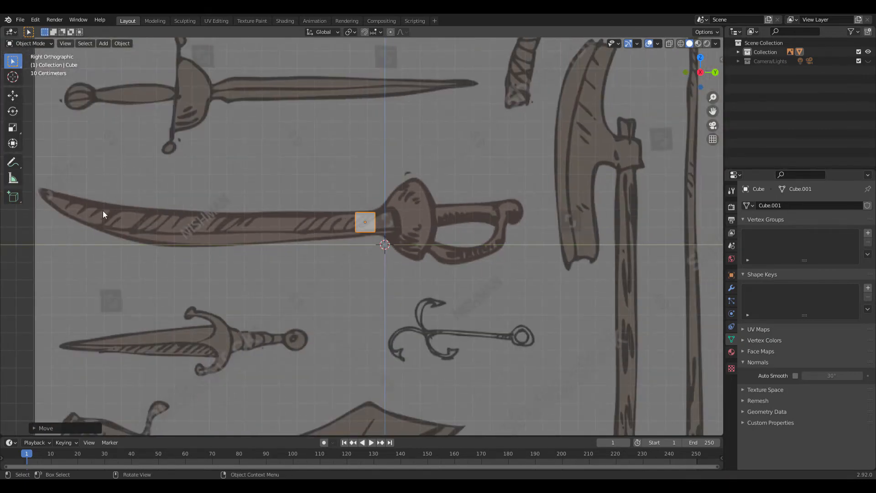
scroll(362, 227, up, 7)
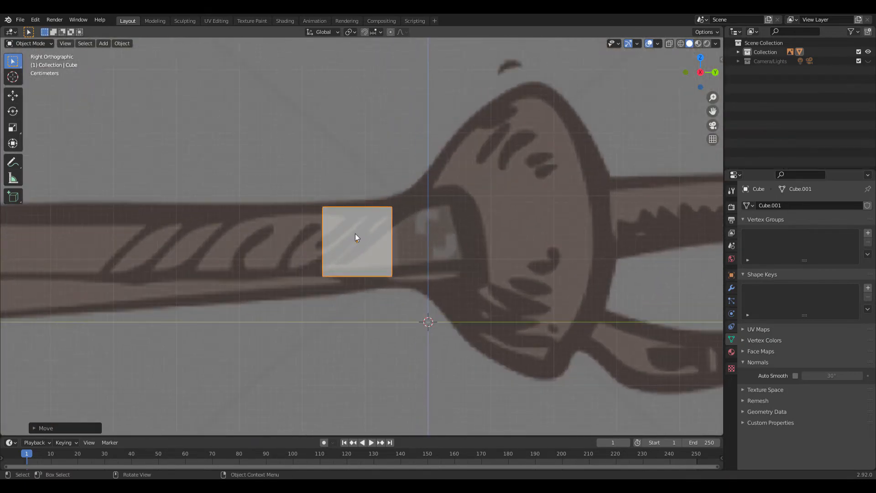
key(Tab)
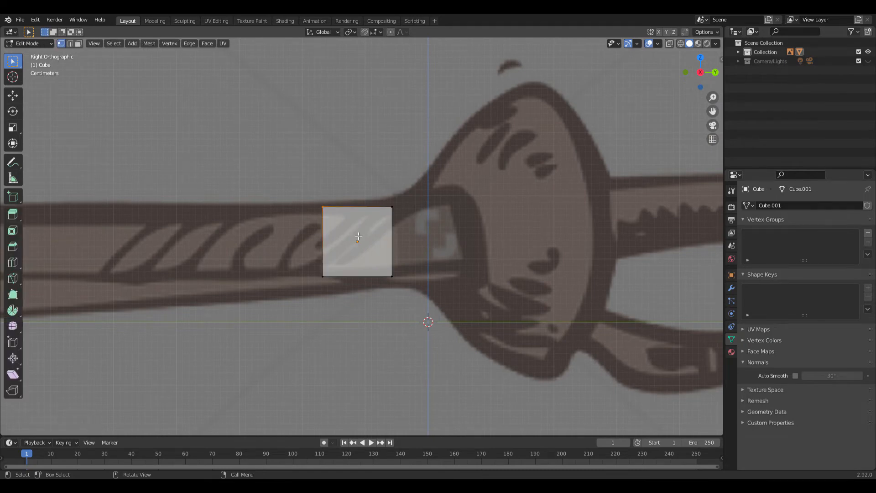
key(a)
scroll(361, 234, down, 3)
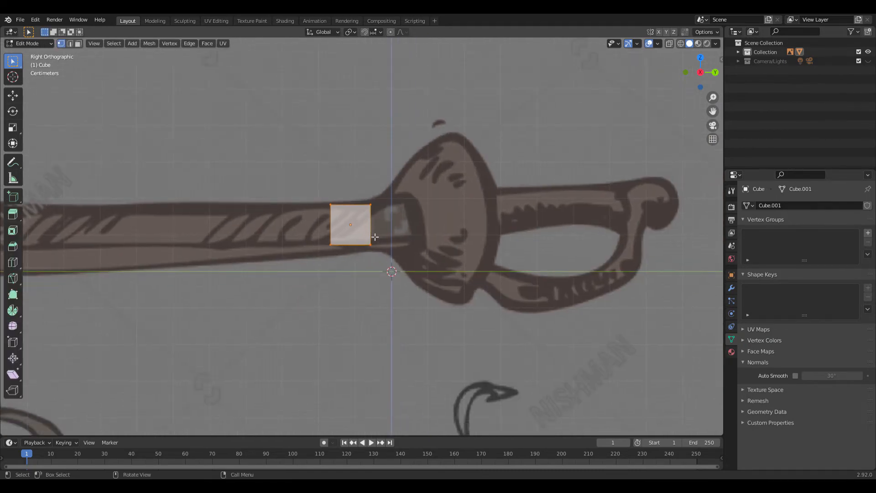
scroll(375, 237, down, 1)
key(s)
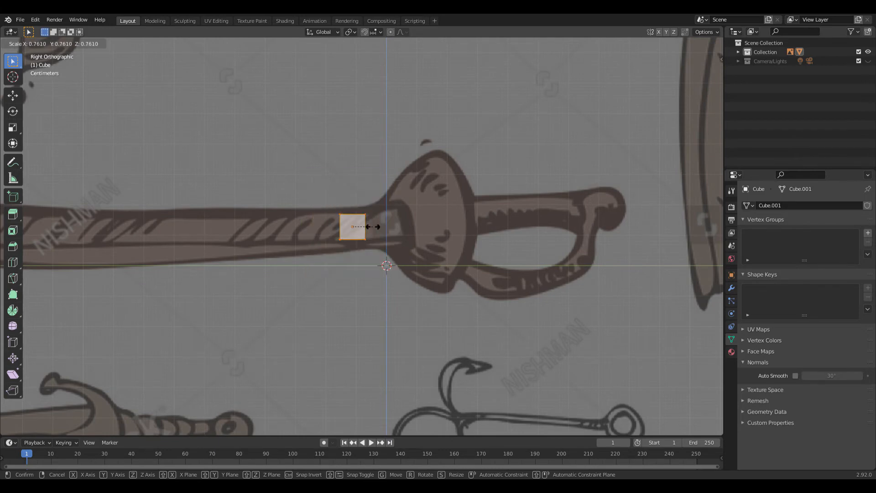
key(y)
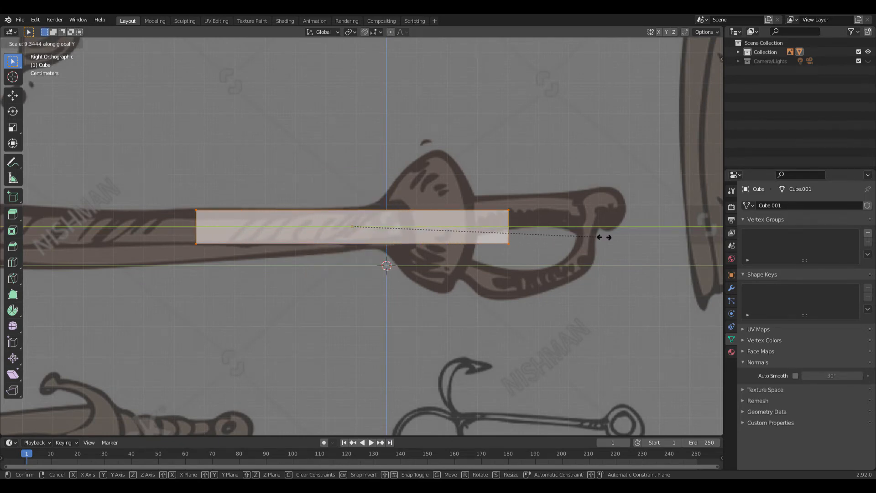
click(670, 239)
- Scale the bar further along Y until its handle-side end extends past the sword's pommel
scroll(491, 254, down, 5)
key(s)
key(y)
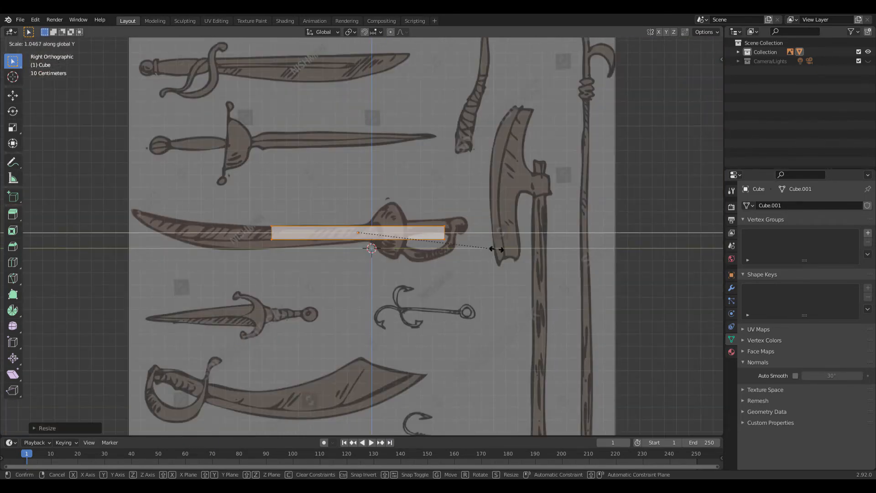
click(564, 249)
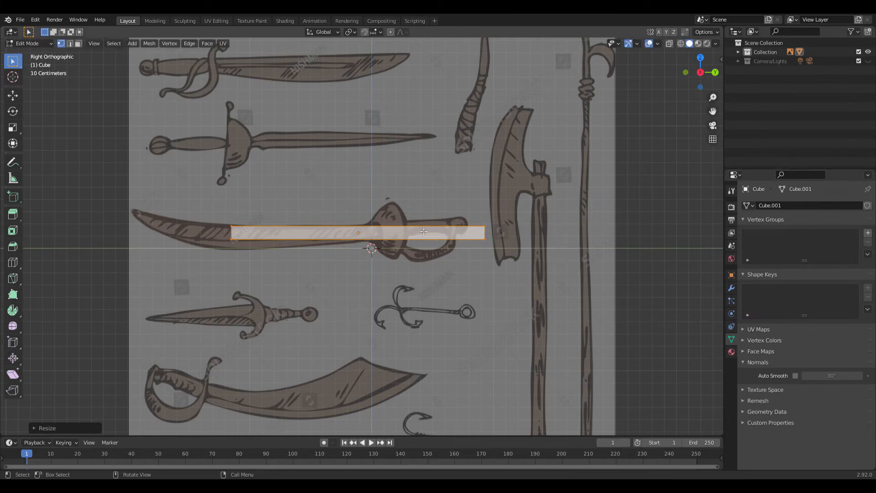
- In Object Mode, move the bar about 0.85 m in the negative Y direction over the middle sword's blade, and return to Edit Mode
key(Tab)
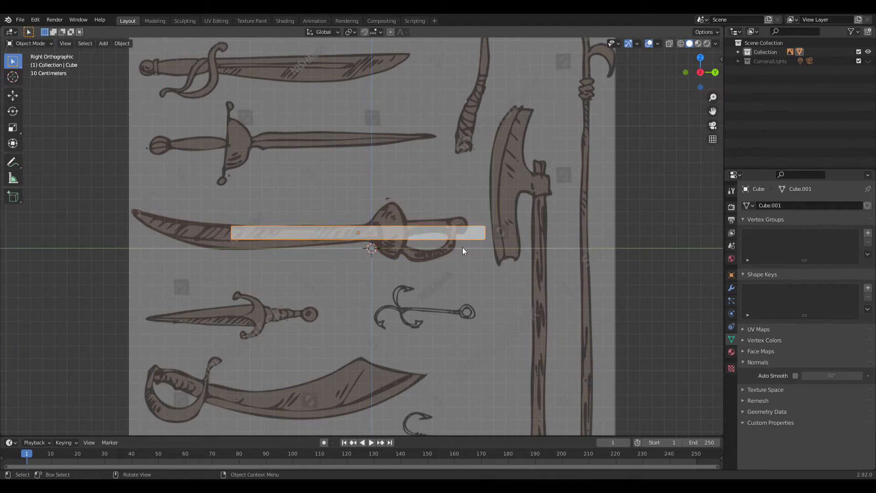
key(g)
key(x)
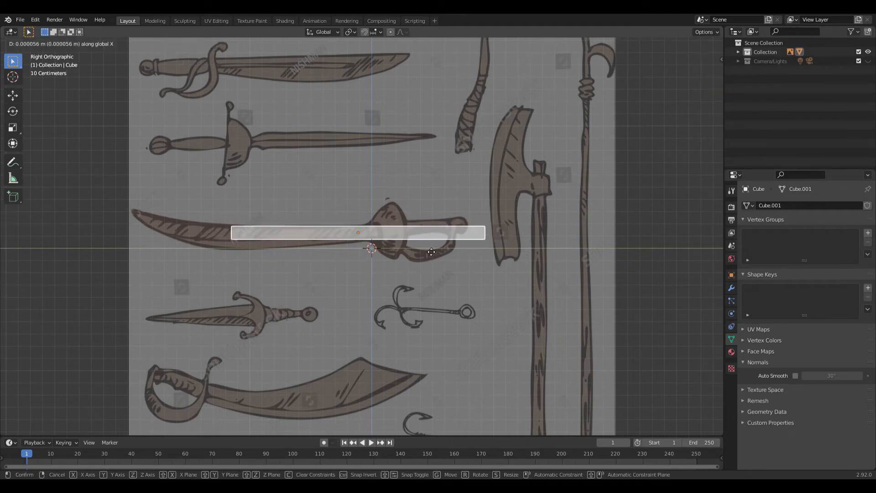
key(y)
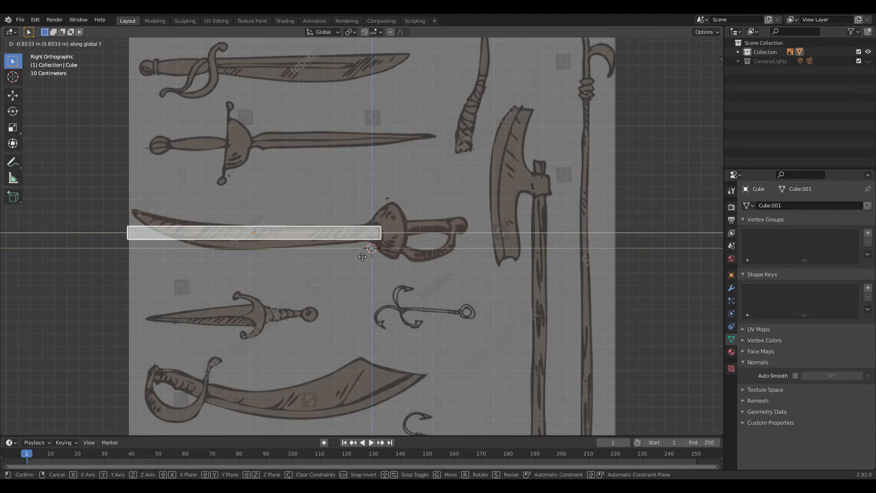
click(362, 257)
scroll(358, 252, up, 6)
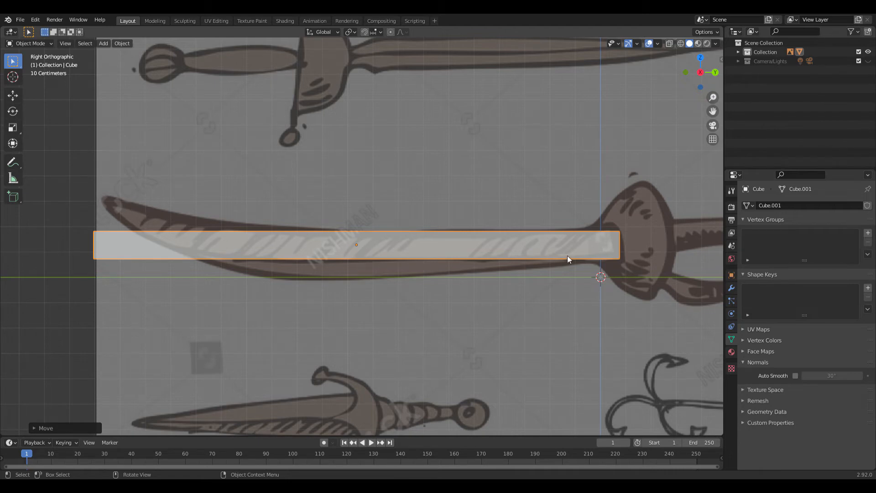
key(Tab)
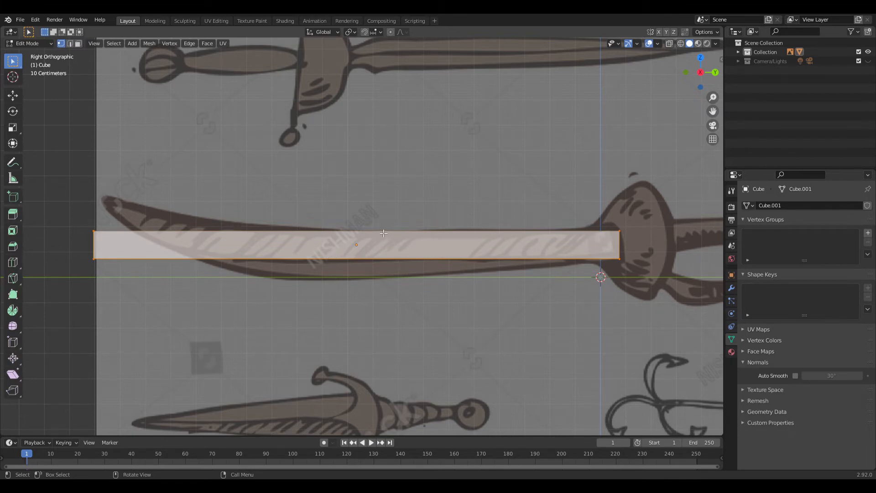
- Try adding a single loop cut across the bar, slid toward the blade tip
key(ctrl+r)
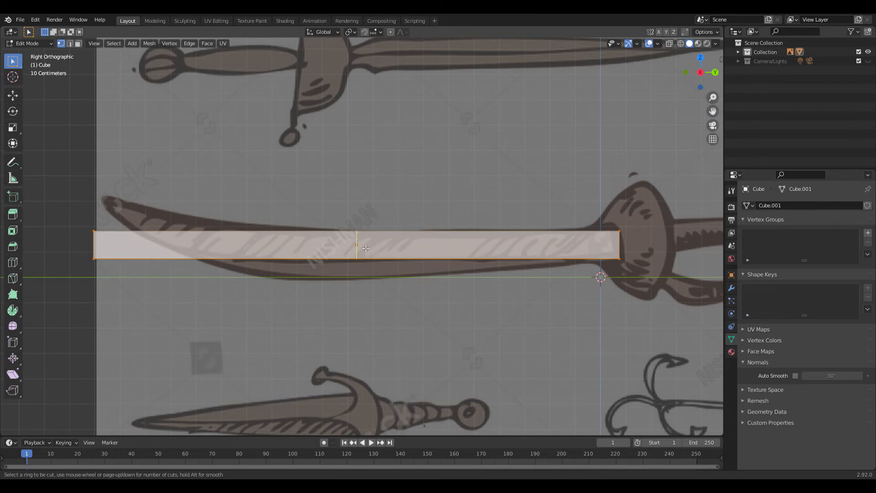
click(365, 248)
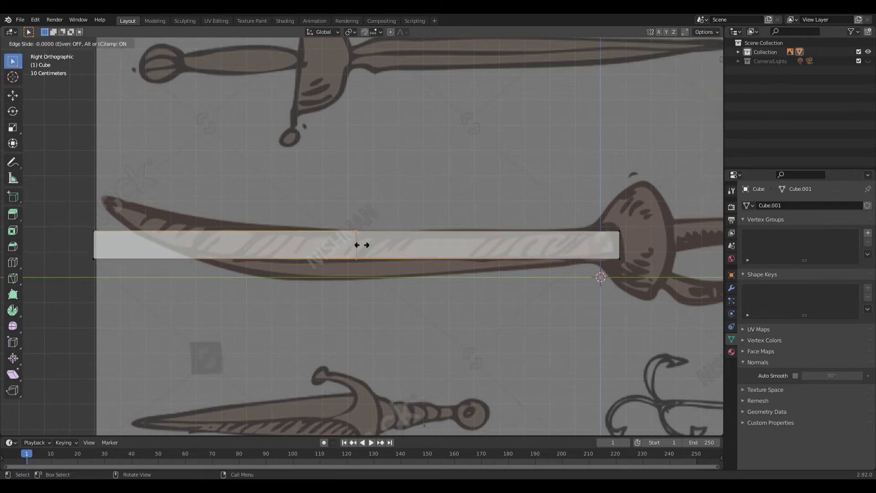
click(267, 248)
middle_drag(290, 256, 354, 228)
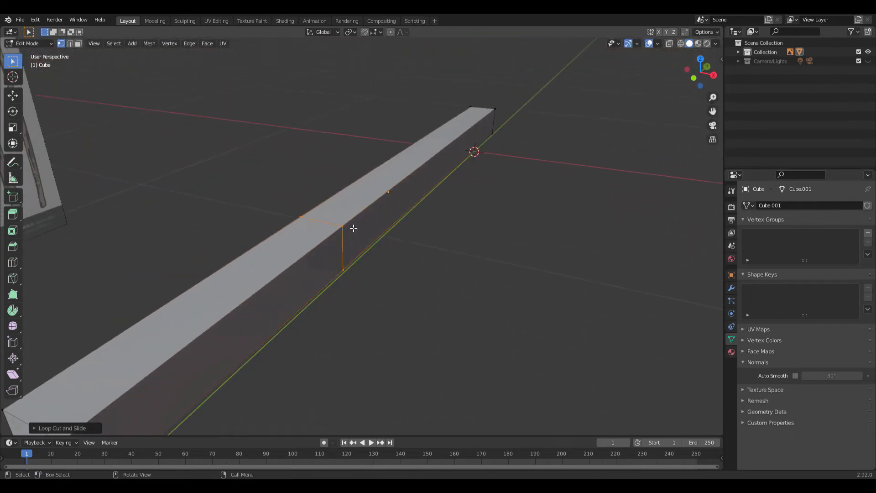
key(KP_3)
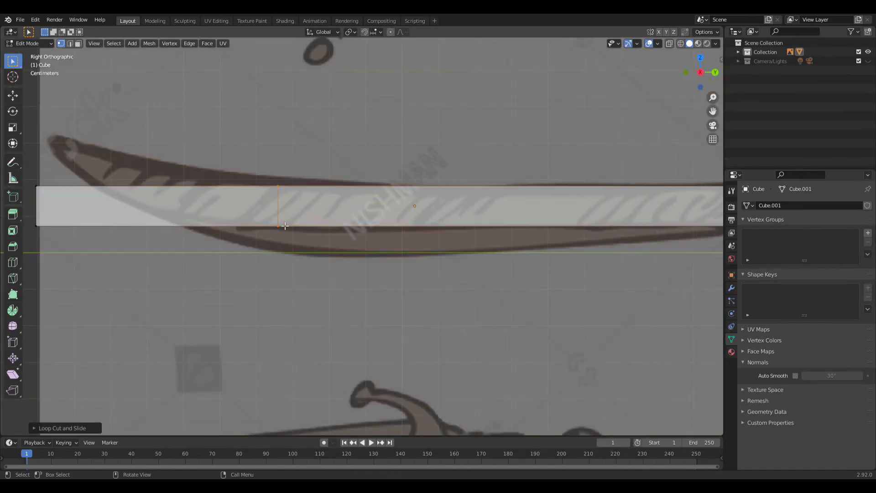
scroll(285, 225, down, 3)
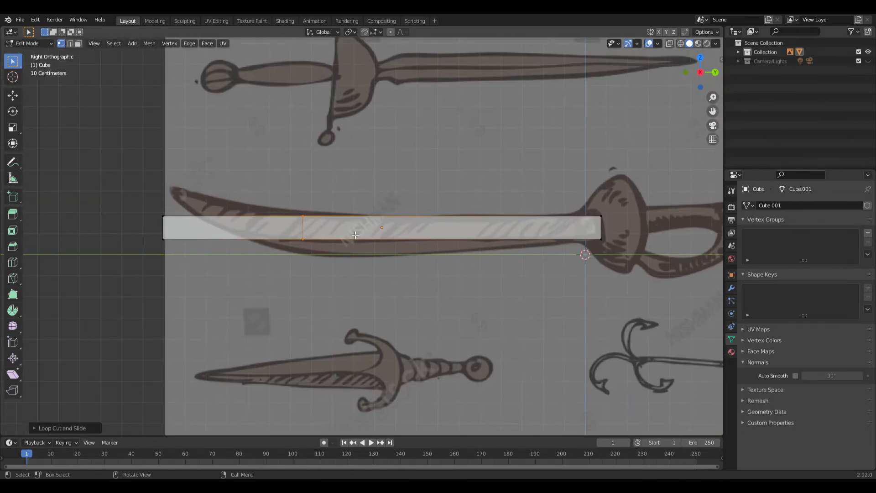
key(ctrl+z)
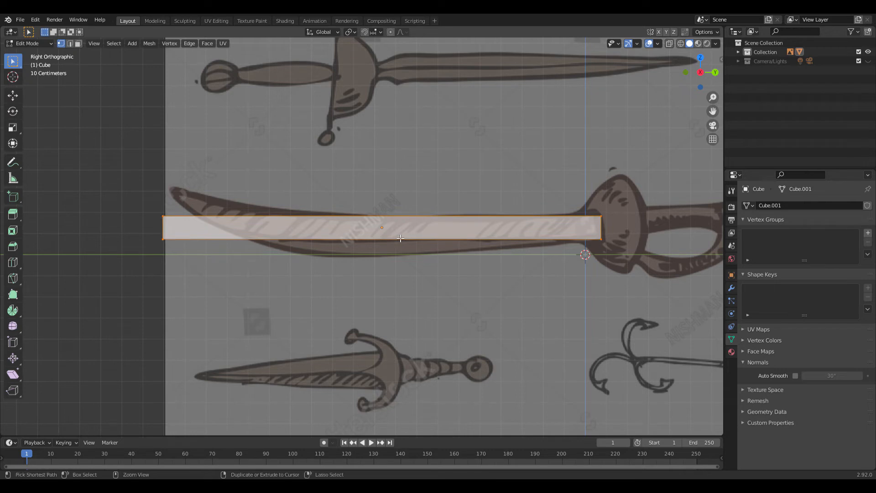
- Add 13 evenly spaced loop cuts across the length of the bar without sliding them
key(ctrl+r)
scroll(400, 237, up, 13)
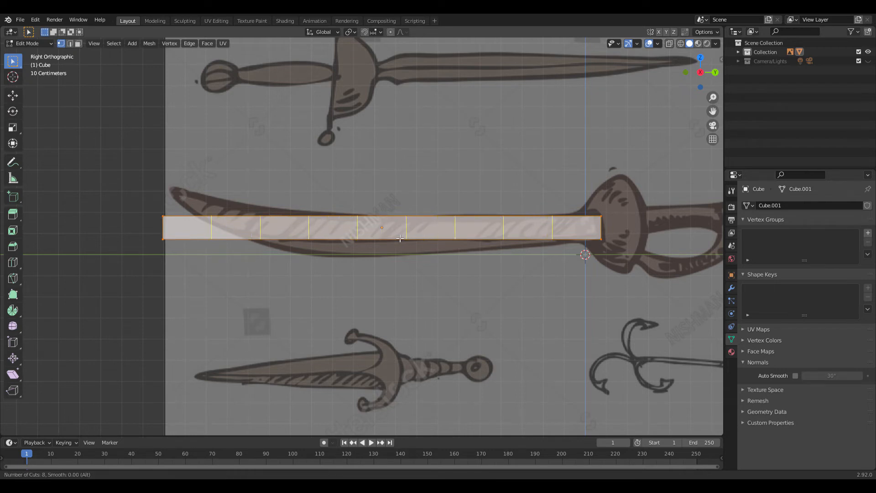
scroll(399, 238, up, 1)
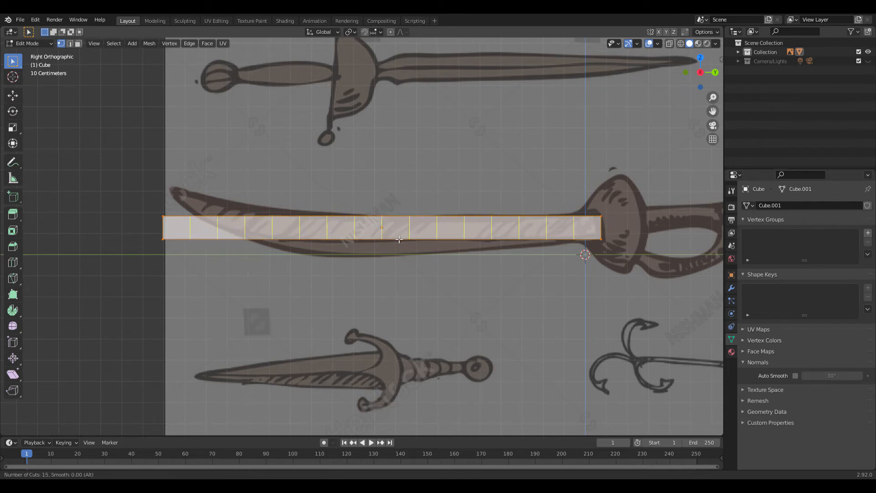
scroll(399, 238, down, 4)
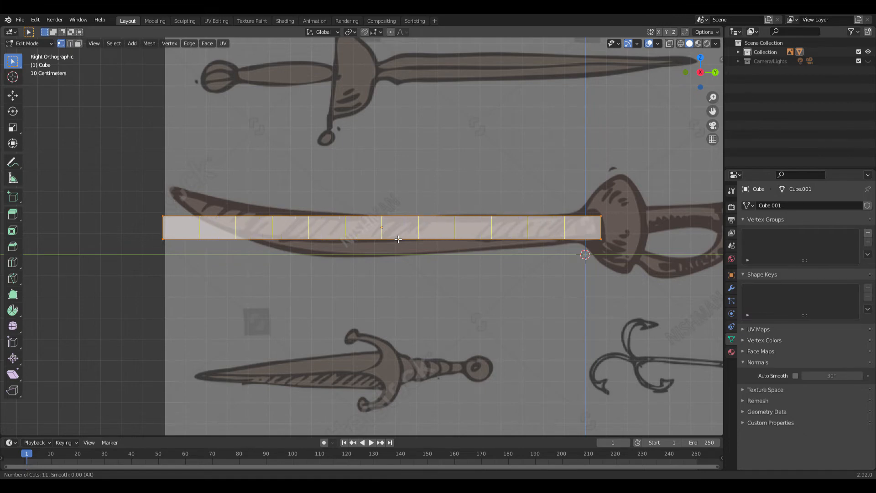
scroll(398, 239, up, 5)
key(Escape)
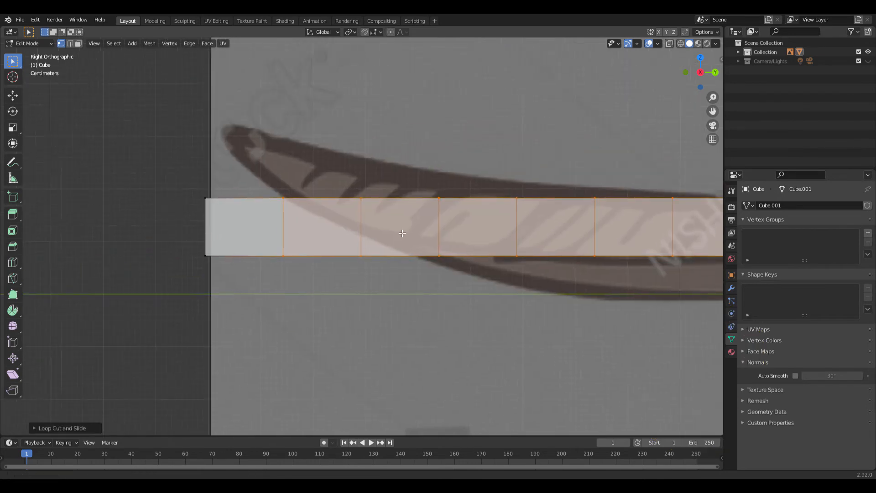
- Select both upper vertices of the loop nearest the blade tip and try raising them onto the blade's upper outline
scroll(402, 233, up, 5)
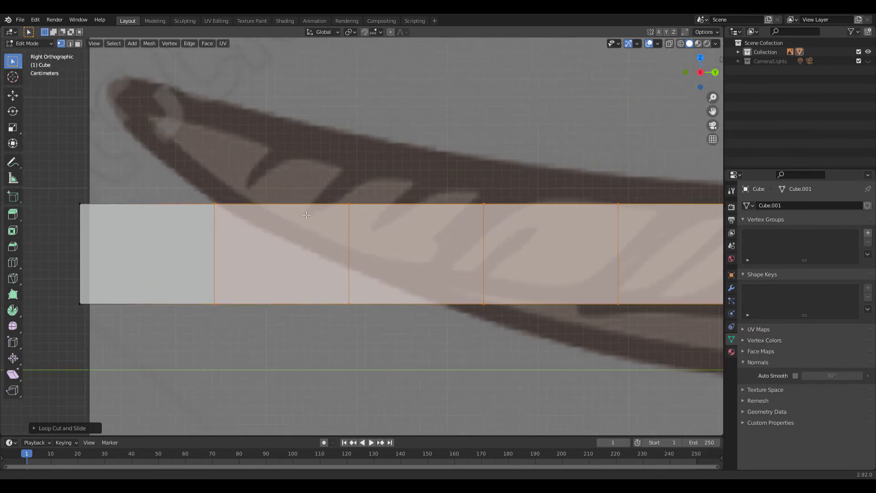
scroll(316, 155, down, 4)
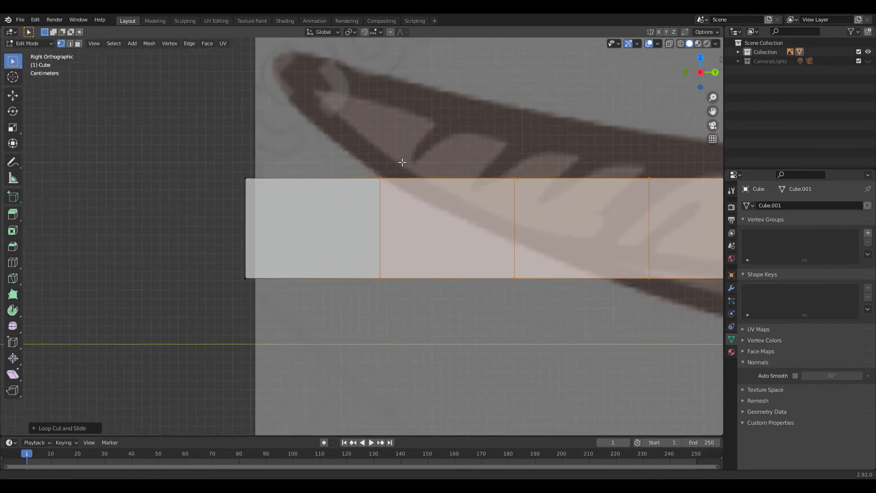
middle_drag(400, 150, 442, 229)
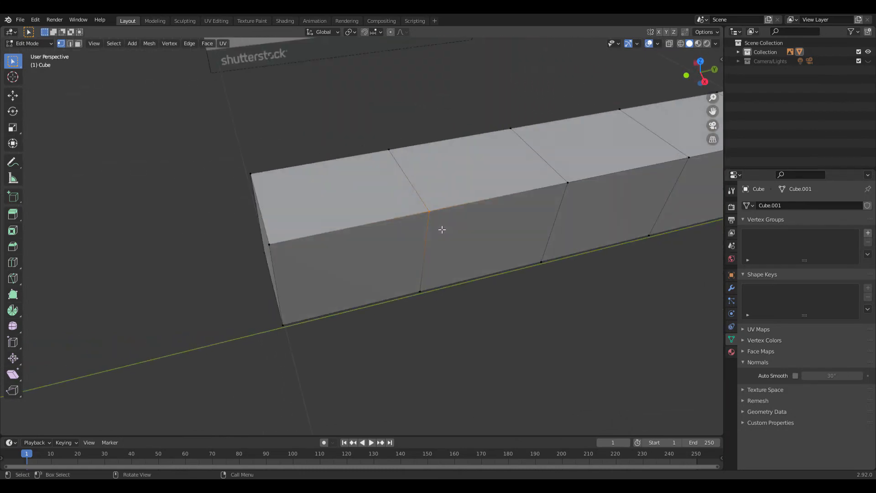
scroll(394, 137, up, 2)
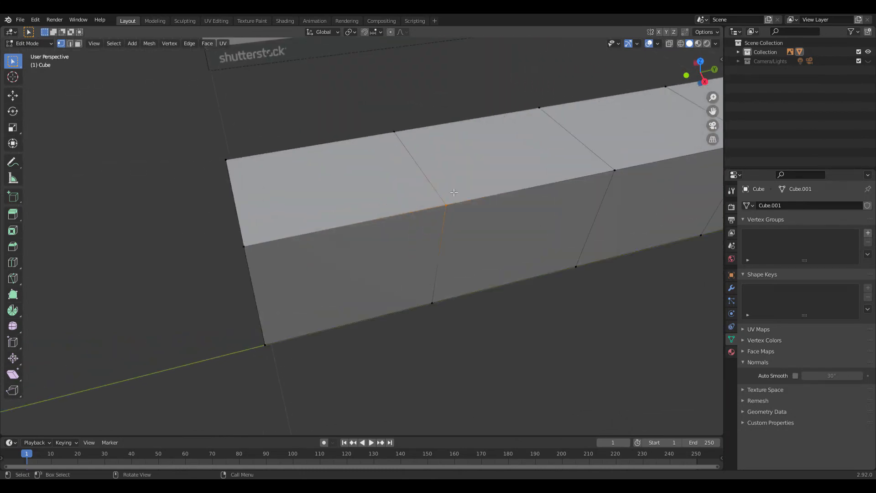
key(KP_0)
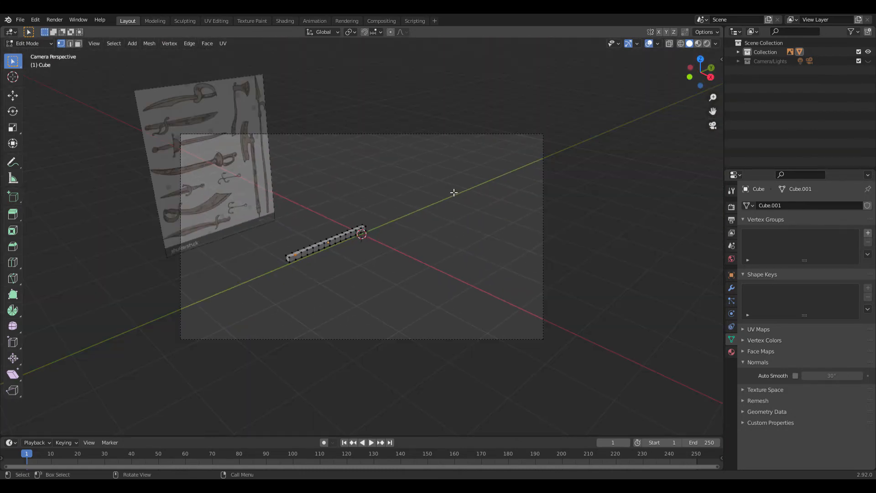
key(KP_3)
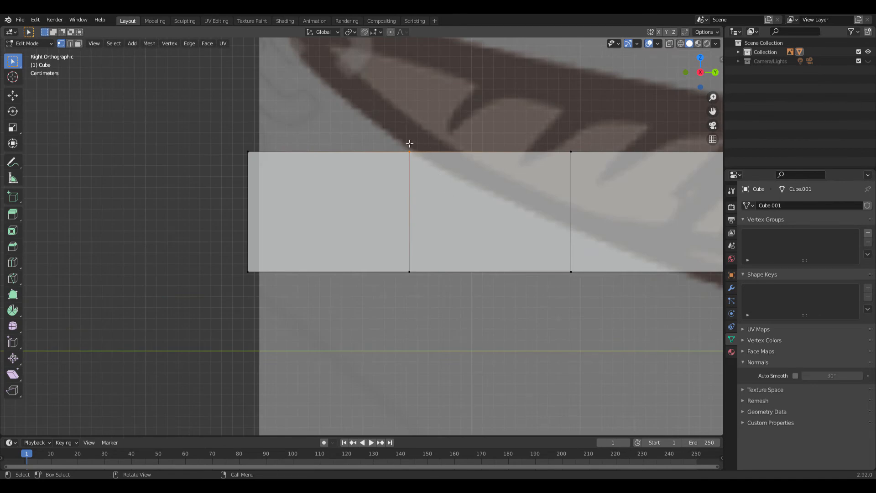
drag(347, 74, 447, 194)
middle_drag(427, 157, 344, 197)
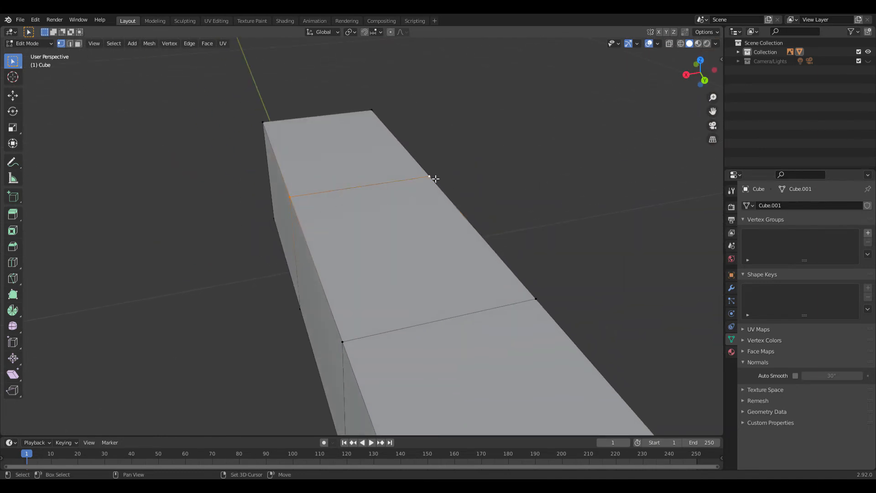
scroll(435, 178, down, 4)
key(KP_3)
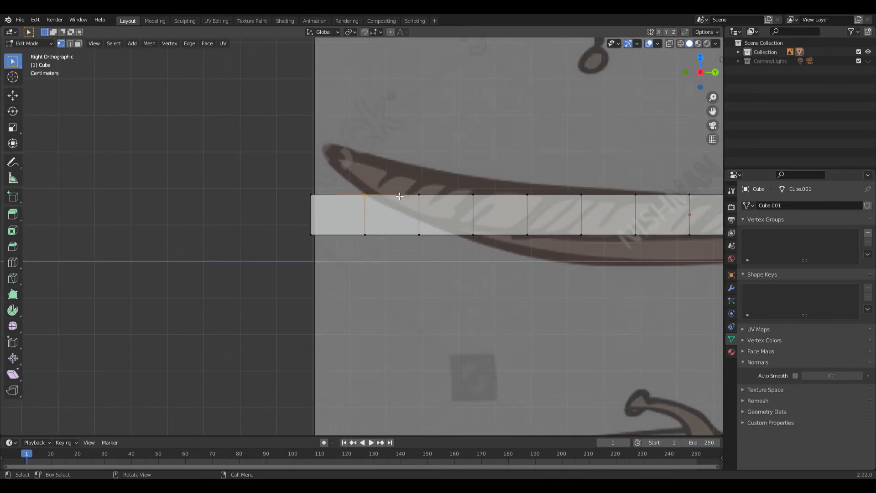
key(g)
click(401, 167)
- Select an upper vertex of the second loop from the tip, try moving it, and undo the vertex edits
middle_drag(402, 166, 332, 218)
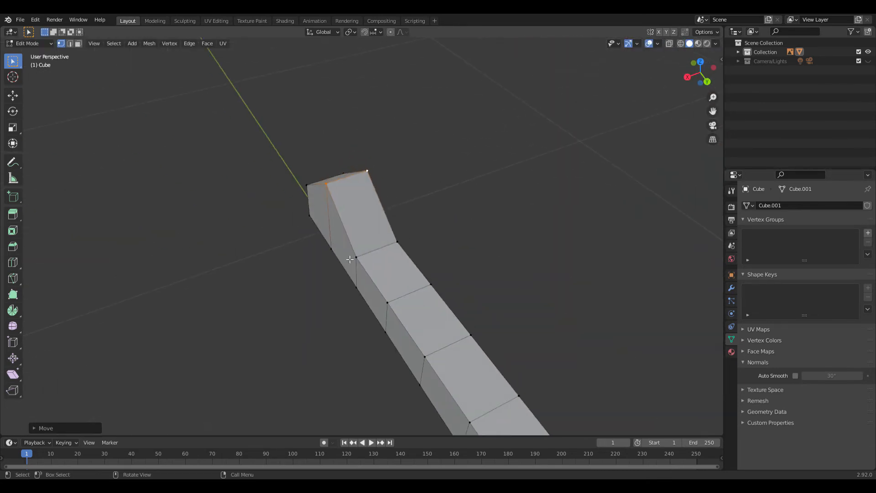
click(360, 260)
key(KP_3)
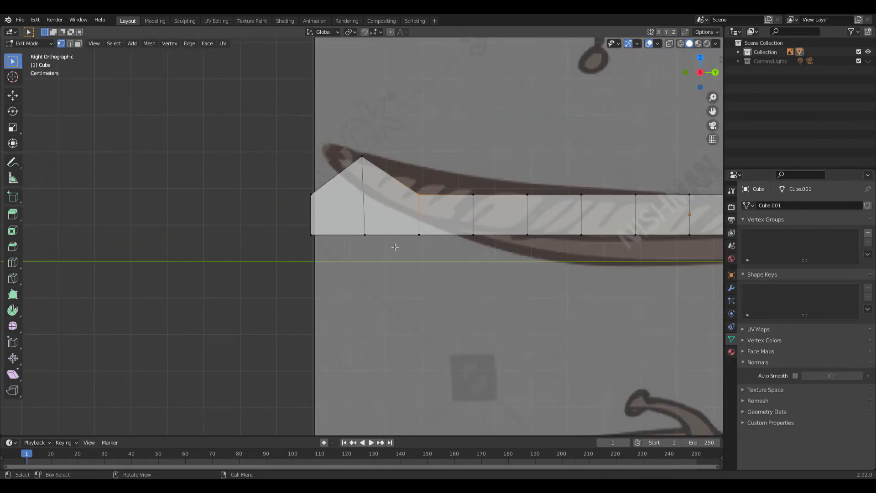
key(g)
right_click(401, 219)
key(ctrl+z)
key(ctrl+z)
- Turn on X-ray display for the mesh and return to the right orthographic view of the blade tip
scroll(404, 214, up, 2)
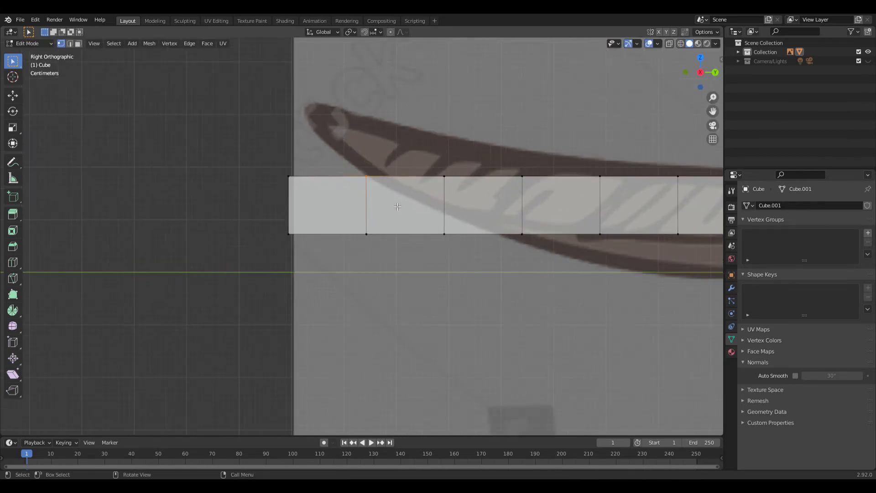
key(alt+z)
middle_drag(398, 206, 373, 230)
key(KP_0)
key(KP_3)
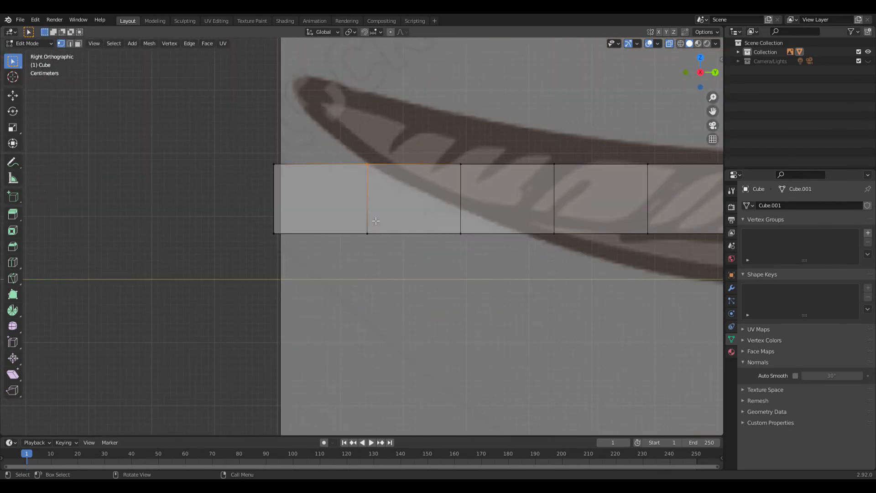
- Box-select the upper vertices of the three loops nearest the tip in turn and inspect the selection at an angle
drag(339, 135, 392, 185)
middle_drag(395, 186, 380, 194)
drag(438, 117, 492, 187)
drag(548, 131, 613, 198)
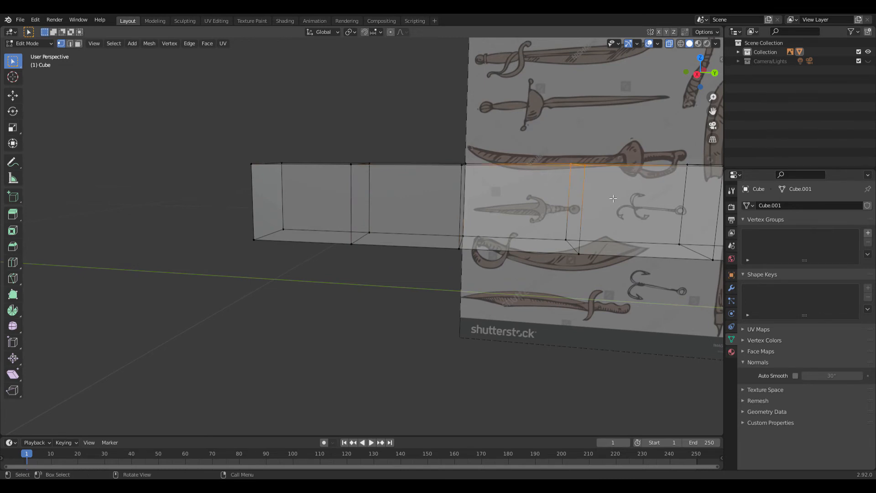
key(KP_3)
- Box-select the upper vertices at the bar's tip end and raise them straight up along Z to the blade tip's height
drag(233, 130, 287, 213)
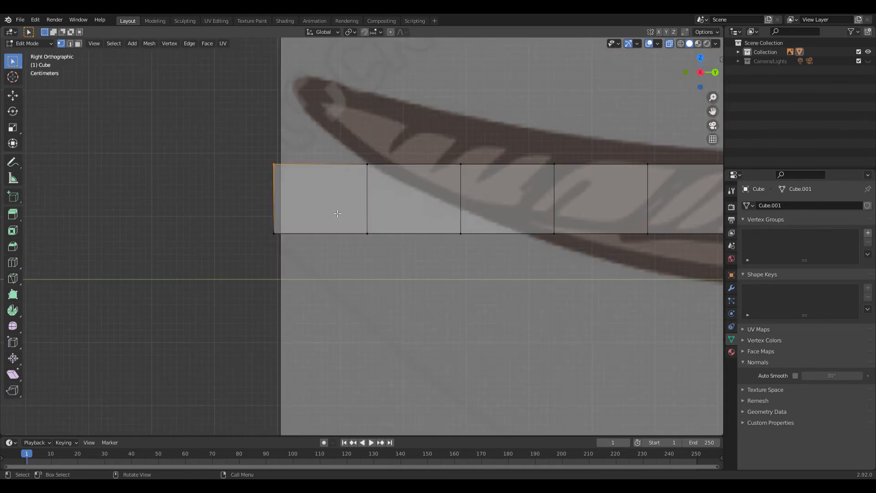
key(g)
click(363, 126)
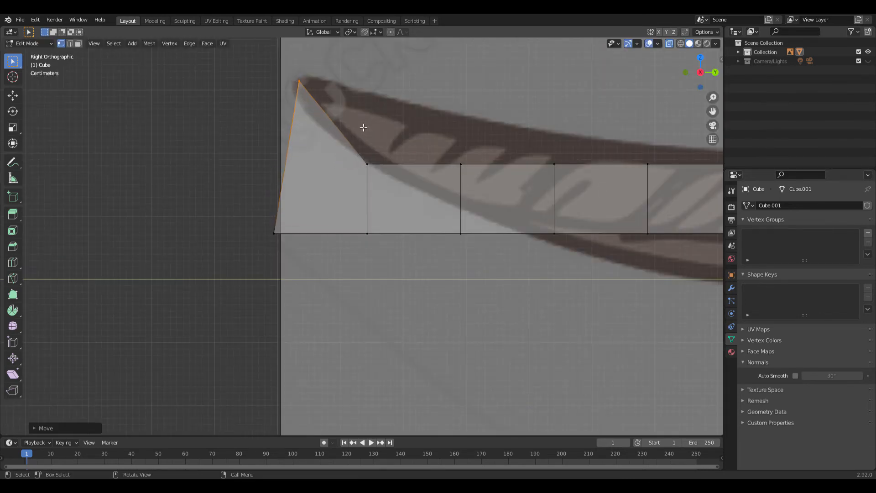
key(ctrl+z)
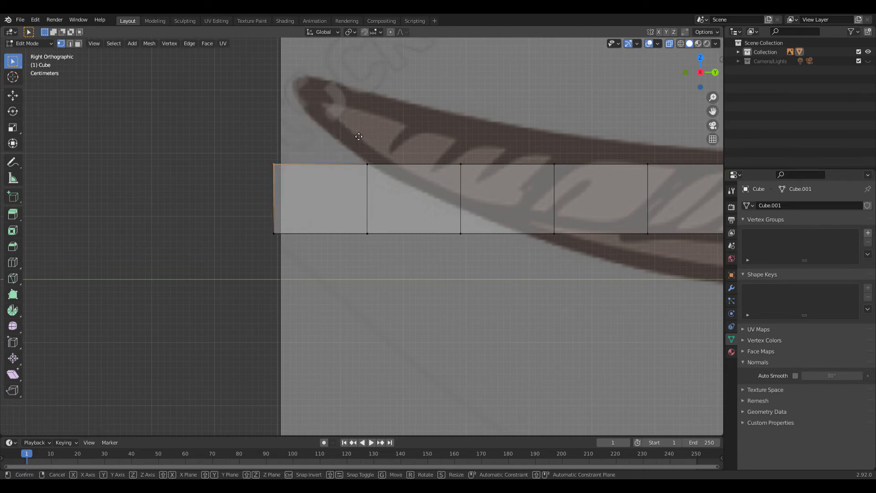
key(g)
click(354, 83)
- Raise the upper vertices of the first and second loops from the tip along Z onto the blade's upper outline
click(366, 154)
key(g)
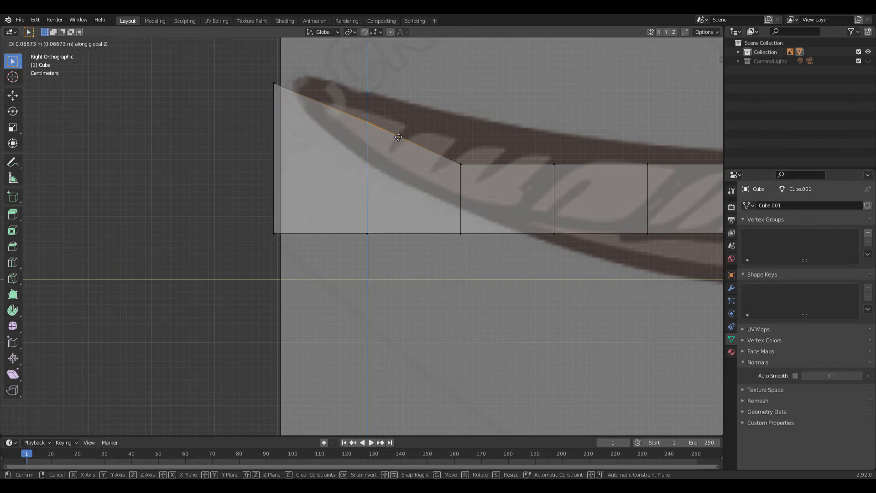
click(400, 119)
click(460, 164)
key(g)
key(z)
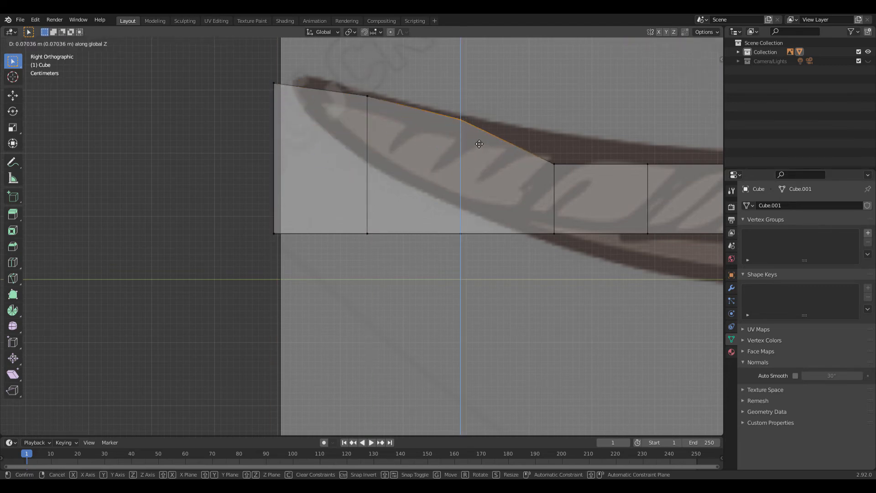
click(479, 142)
- Box-select the upper vertices of the third and fourth loops in turn and raise each along Z to the blade's upper outline
shift+middle_drag(479, 142, 240, 145)
drag(303, 158, 338, 179)
key(g)
key(z)
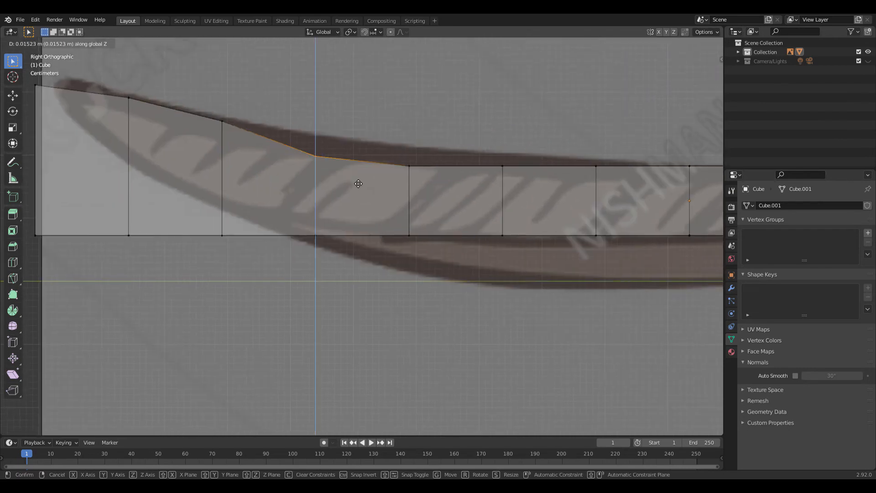
click(358, 168)
drag(382, 147, 425, 187)
key(g)
key(z)
click(437, 180)
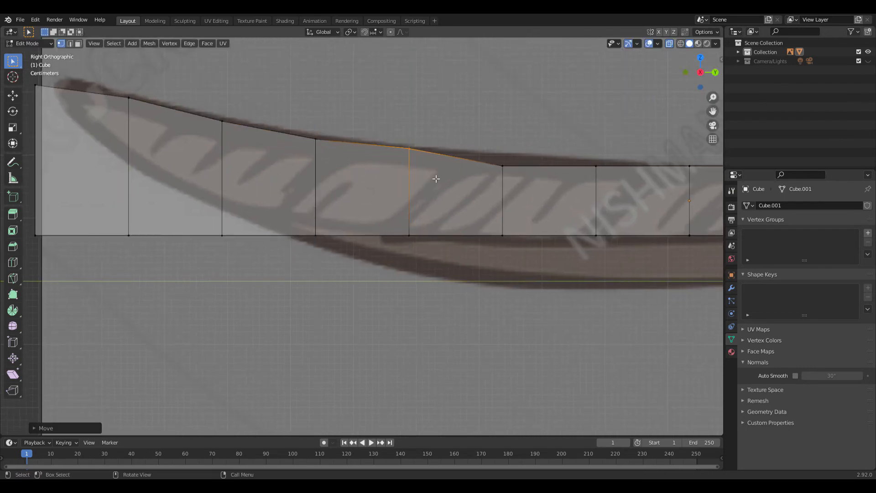
- Box-select the upper vertices of the fifth and sixth loops from the tip in turn and raise each along Z onto the blade's upper outline
shift+middle_drag(447, 176, 268, 189)
drag(301, 173, 349, 203)
key(g)
key(z)
click(350, 196)
drag(384, 169, 442, 208)
key(g)
key(z)
click(444, 207)
- Lower the upper vertices of the seventh and eighth loops from the tip along Z onto the blade's upper outline
shift+middle_drag(468, 197, 351, 195)
drag(377, 168, 420, 193)
key(g)
key(z)
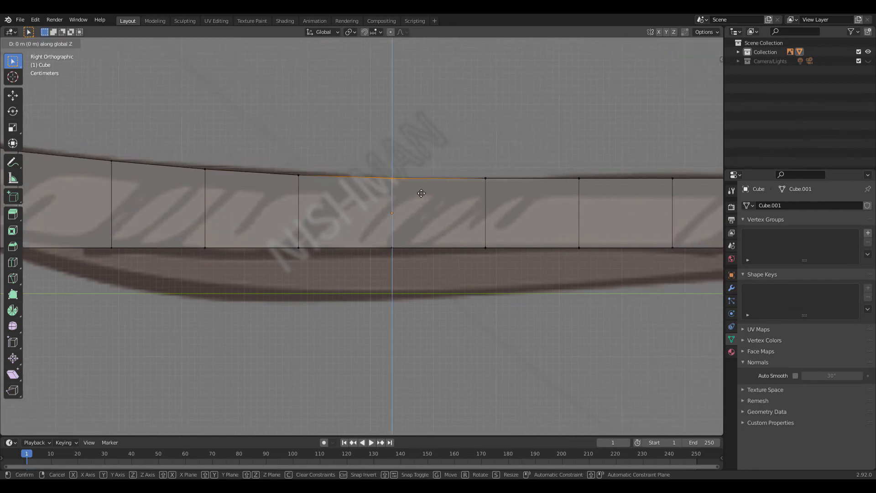
click(423, 197)
drag(463, 165, 505, 194)
key(g)
key(z)
click(506, 197)
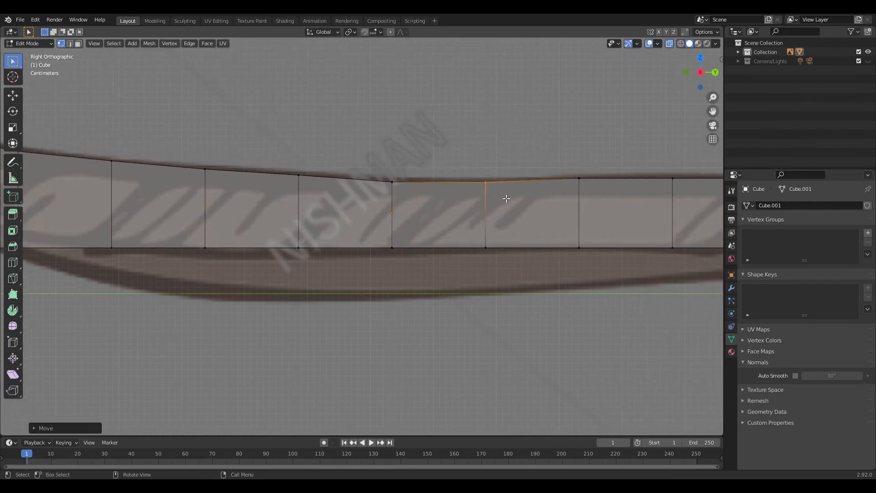
- Fit the upper vertices of the ninth loop and of the loop nearest the guard to the upper outline along Z
shift+middle_drag(564, 328, 431, 359)
scroll(409, 340, down, 4)
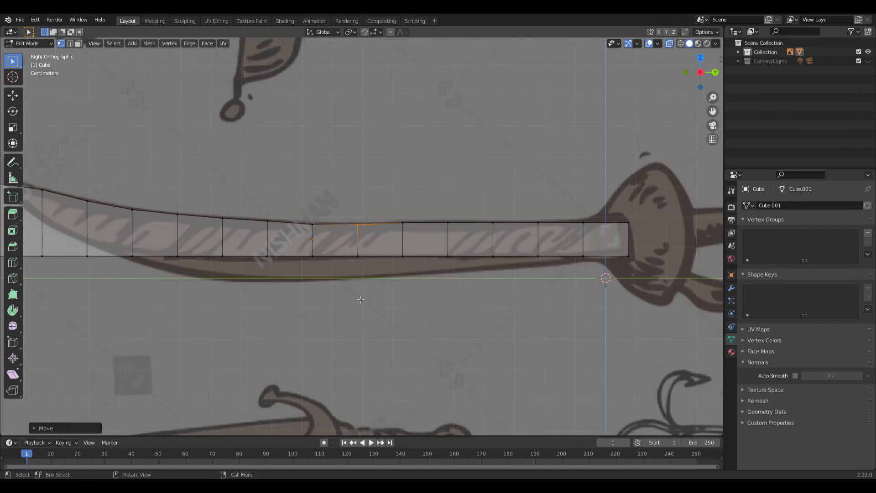
scroll(360, 300, up, 3)
shift+drag(415, 196, 457, 223)
key(g)
key(z)
click(457, 225)
shift+middle_drag(524, 223, 410, 221)
drag(607, 185, 629, 210)
key(g)
key(z)
click(638, 219)
- Readjust the upper vertices of the eighth loop from the tip along Z to even out the upper edge
shift+middle_drag(242, 216, 359, 219)
drag(339, 201, 371, 225)
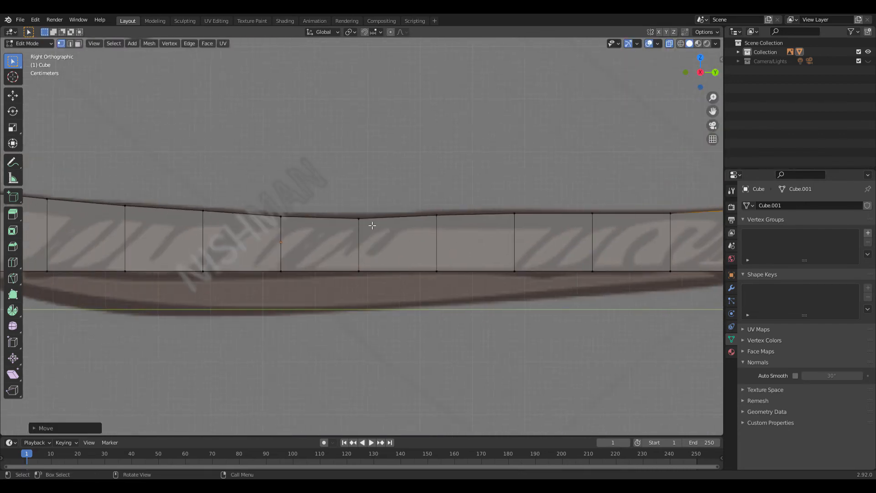
key(g)
key(z)
click(371, 223)
- Raise the lower vertices of the tip end along Z close to the upper ones, then move the whole end onto the drawn tip
shift+middle_drag(319, 247, 688, 201)
drag(184, 201, 242, 242)
key(g)
key(z)
click(247, 149)
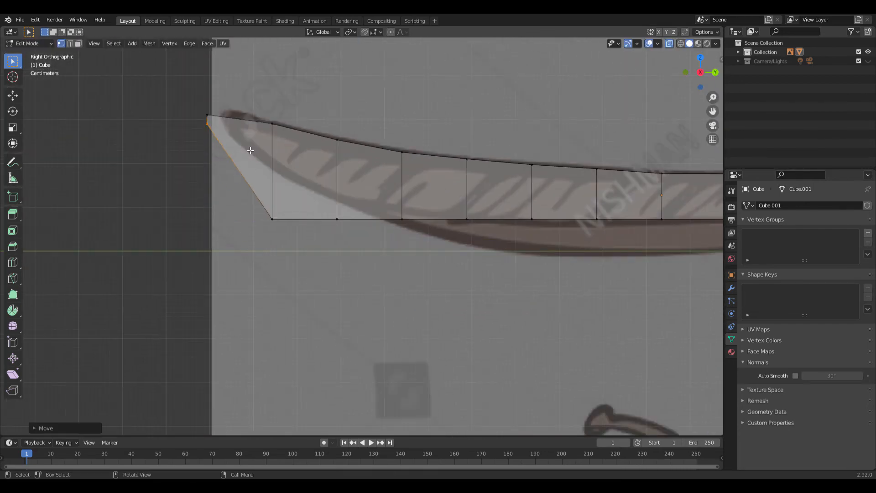
drag(188, 98, 229, 142)
key(g)
click(248, 141)
- Box-select the lower vertices of the first three loops from the tip in turn and move each onto the blade's lower outline
drag(250, 199, 312, 238)
key(g)
drag(314, 196, 358, 234)
key(g)
click(361, 212)
drag(389, 205, 425, 229)
key(g)
click(427, 233)
- Move the lower vertices of the fourth and fifth loops from the tip down onto the blade's lower outline
shift+middle_drag(428, 233, 229, 208)
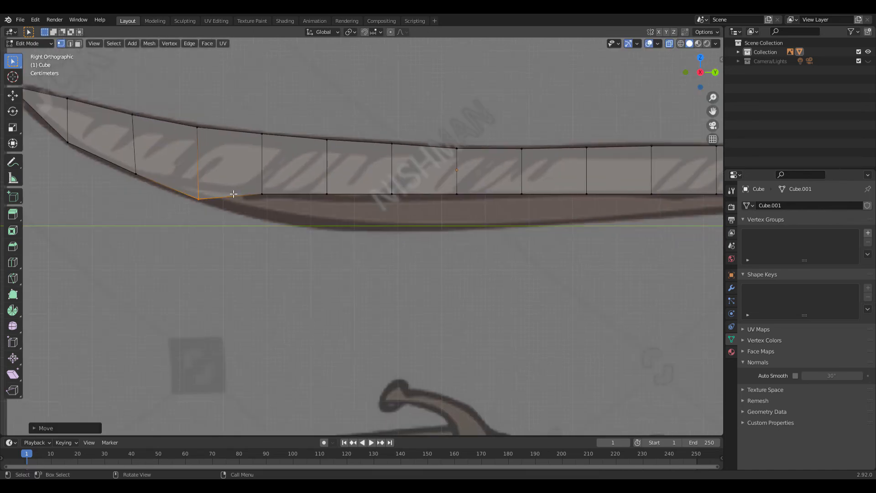
scroll(235, 194, up, 1)
shift+middle_drag(271, 245, 258, 248)
drag(225, 214, 257, 244)
key(ctrl+z)
key(ctrl+z)
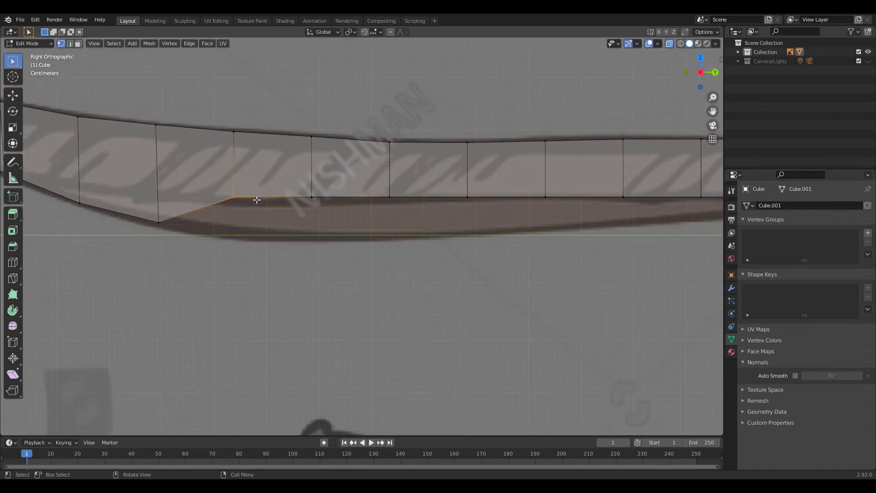
key(g)
key(z)
click(262, 234)
- Lower the bottom vertices of the sixth and seventh loops from the tip along Z onto the blade's lower outline
drag(290, 181, 336, 217)
key(g)
key(z)
click(340, 254)
shift+middle_drag(339, 255, 232, 246)
scroll(232, 247, up, 3)
drag(194, 135, 251, 180)
key(g)
key(z)
click(256, 242)
- Lower the bottom vertices of the eighth and ninth loops from the tip along Z onto the blade's lower outline
drag(326, 133, 383, 174)
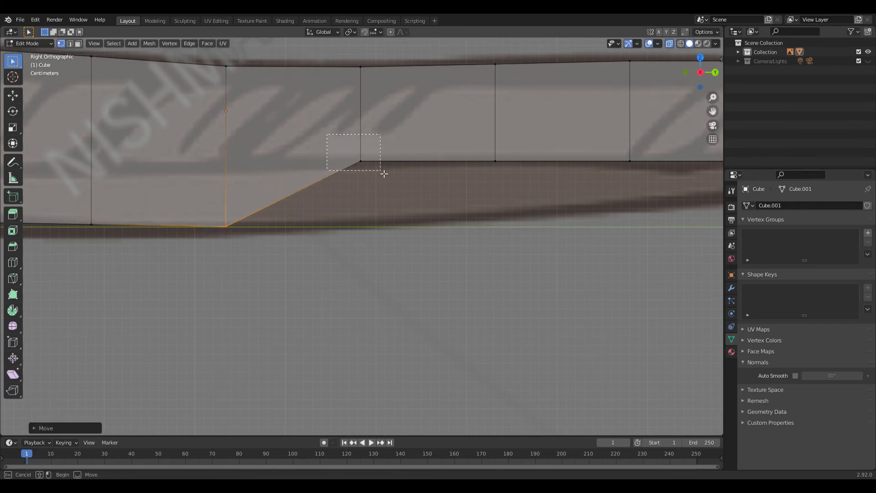
key(g)
key(z)
shift+middle_drag(446, 223, 325, 233)
drag(347, 142, 422, 190)
key(g)
key(z)
click(426, 236)
- Lower the bottom vertices of the remaining loops, from the tenth to the one nearest the guard, along Z onto the lower outline
shift+middle_drag(426, 236, 248, 233)
key(g)
key(z)
drag(311, 143, 379, 187)
click(379, 231)
key(g)
key(z)
click(385, 209)
- Box-select all vertices of the guard end and raise them along Z to line up with the blade outline
shift+middle_drag(385, 209, 260, 189)
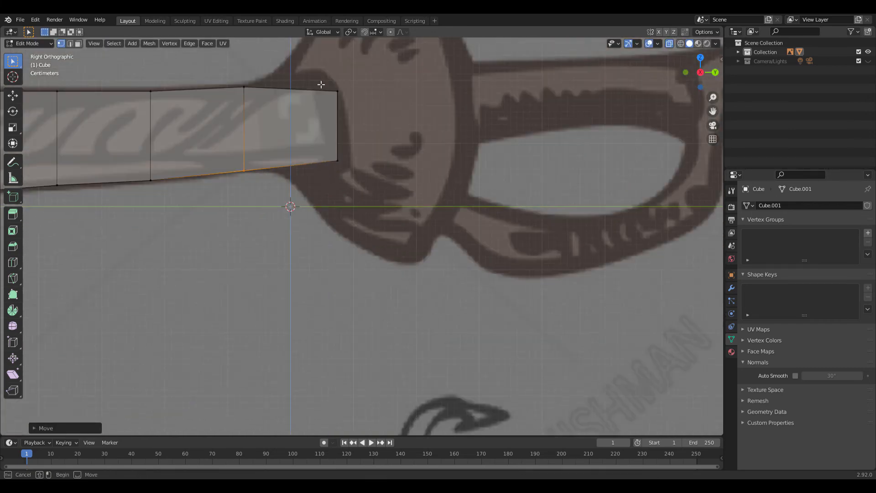
drag(321, 84, 363, 187)
key(g)
key(z)
scroll(370, 196, down, 3)
middle_drag(155, 175, 248, 193)
key(KP_3)
scroll(289, 166, up, 3)
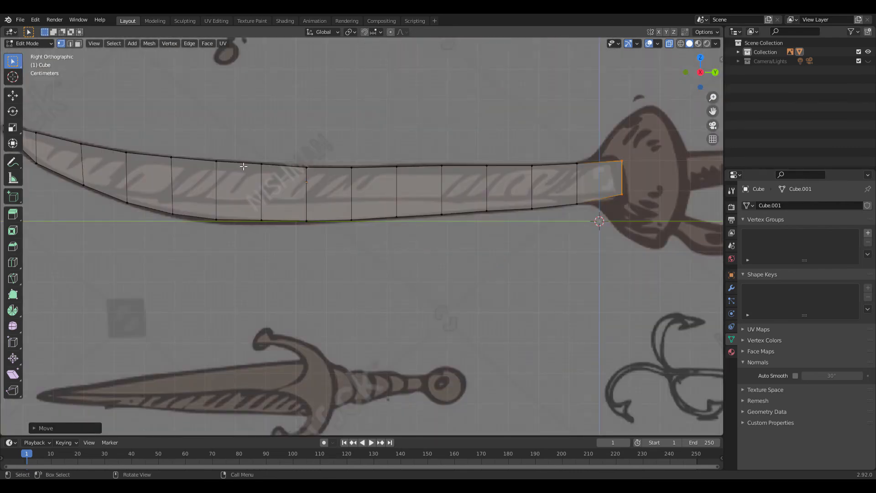
- In the front view, box-select all vertices on the blade's negative X side through the mesh and move them about 0.09 m along X to thin it
key(alt+z)
scroll(244, 166, down, 4)
middle_drag(244, 166, 424, 207)
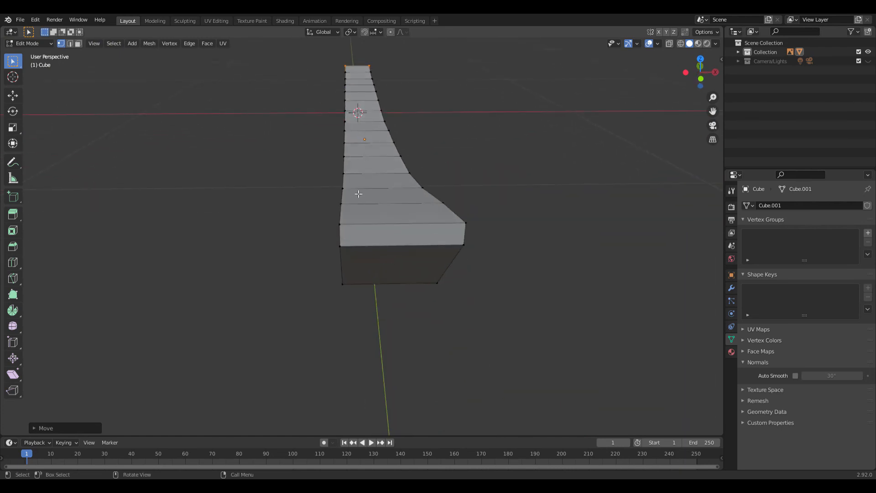
click(702, 70)
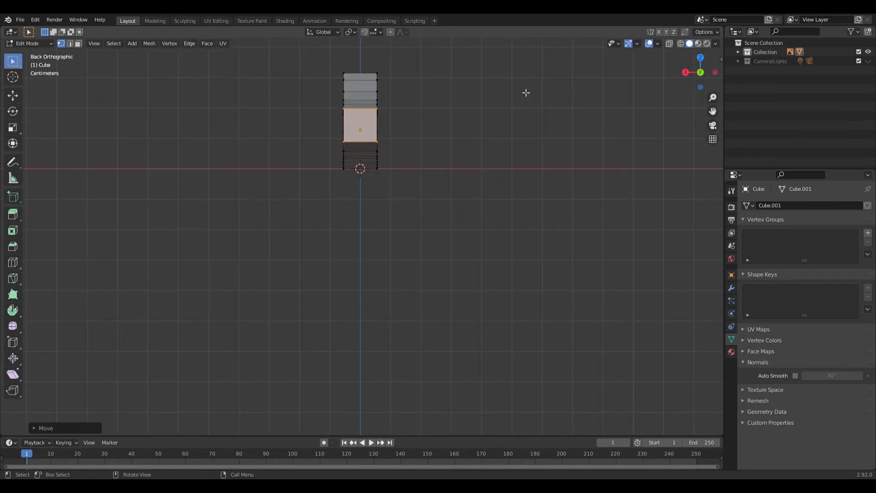
key(KP_1)
shift+middle_drag(451, 120, 463, 234)
scroll(424, 217, up, 3)
shift+middle_drag(424, 211, 429, 138)
scroll(410, 161, down, 2)
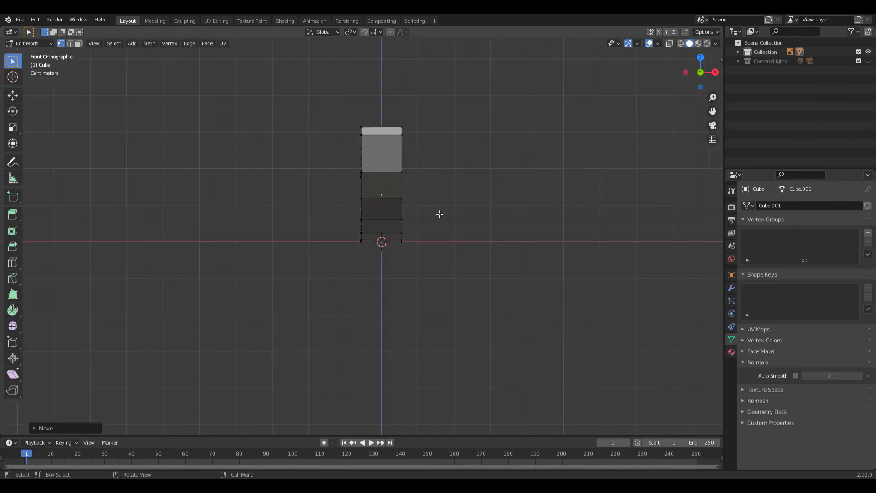
key(ctrl+z)
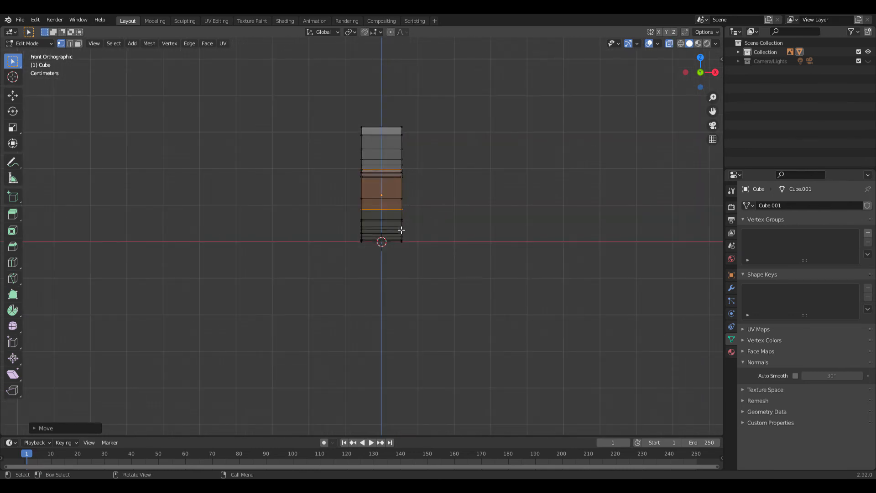
drag(302, 74, 373, 315)
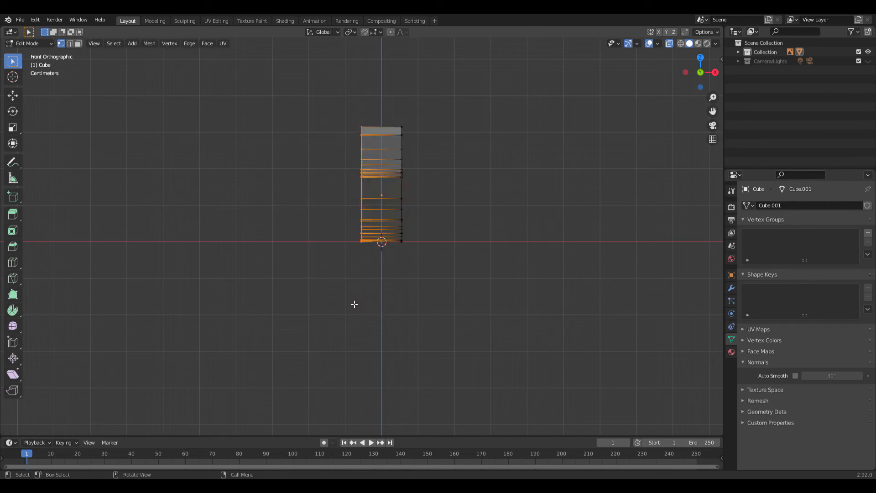
key(g)
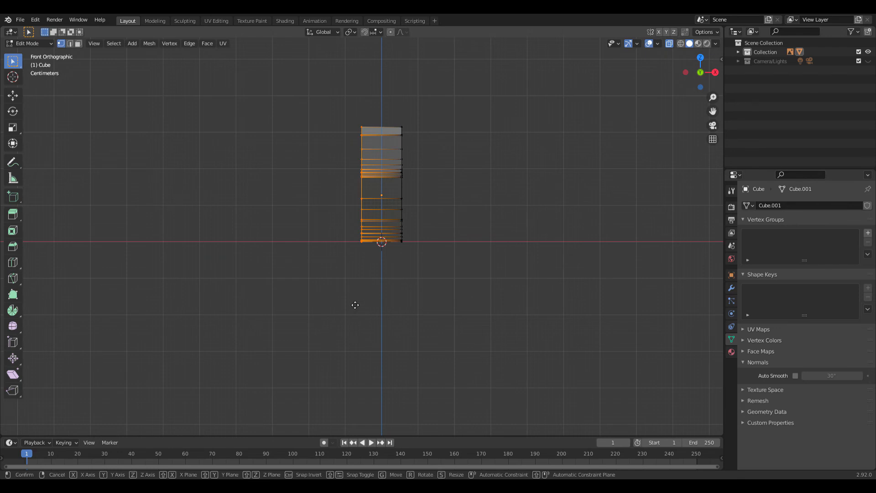
key(x)
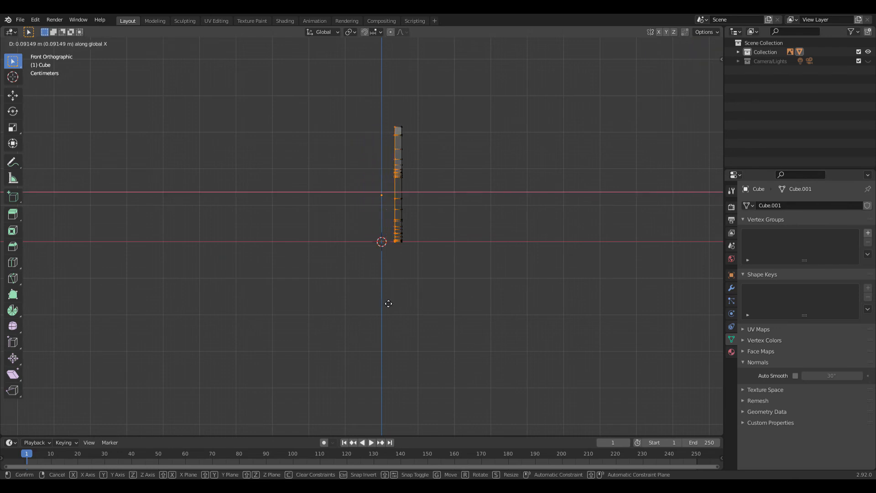
click(388, 304)
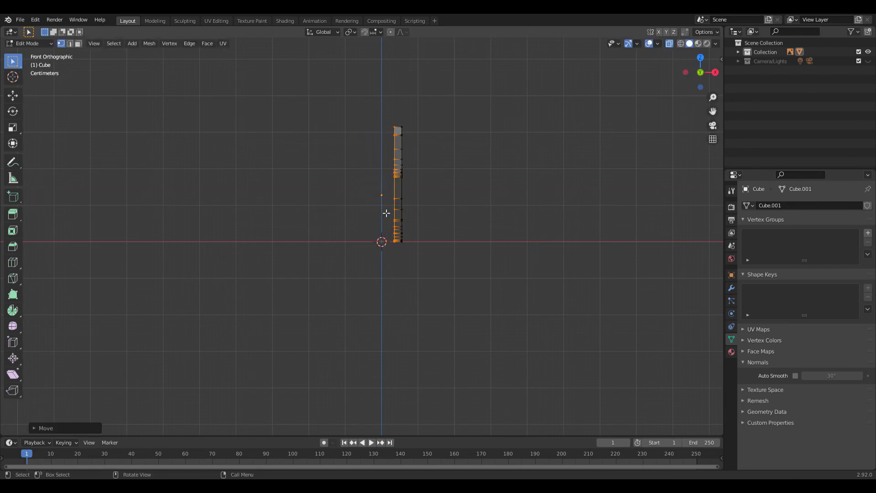
- Switch to Object Mode and set the blade's origin to its geometry
scroll(387, 213, up, 1)
scroll(391, 209, up, 2)
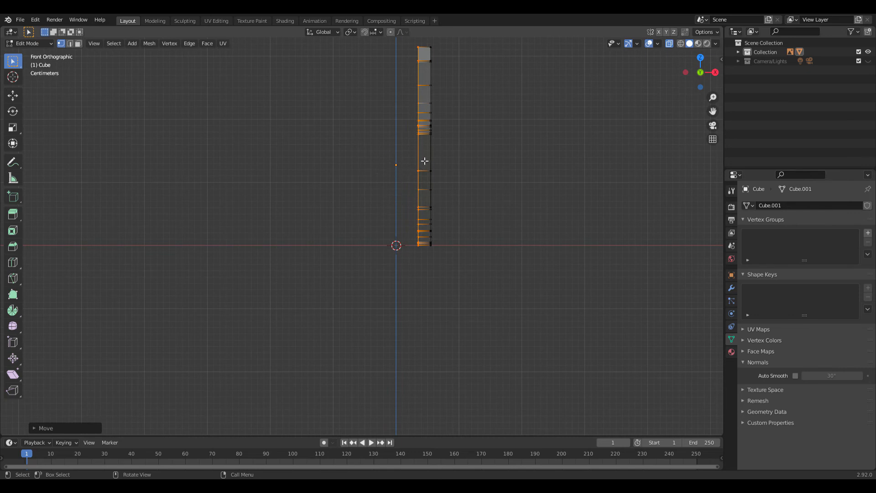
key(Tab)
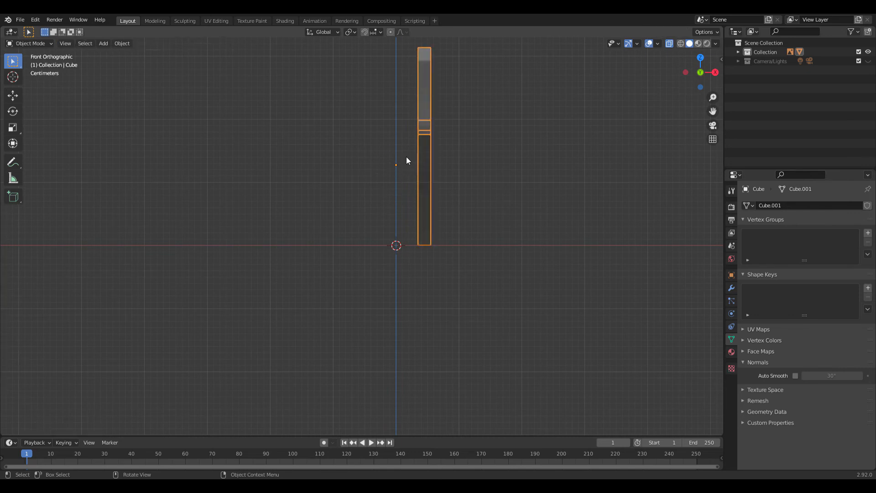
right_click(422, 140)
mouse_move(422, 139)
click(453, 148)
- Turn off X-ray and examine the thinned blade at an angle and against the reference in the right view
middle_drag(453, 149, 381, 174)
key(alt+z)
scroll(361, 183, down, 2)
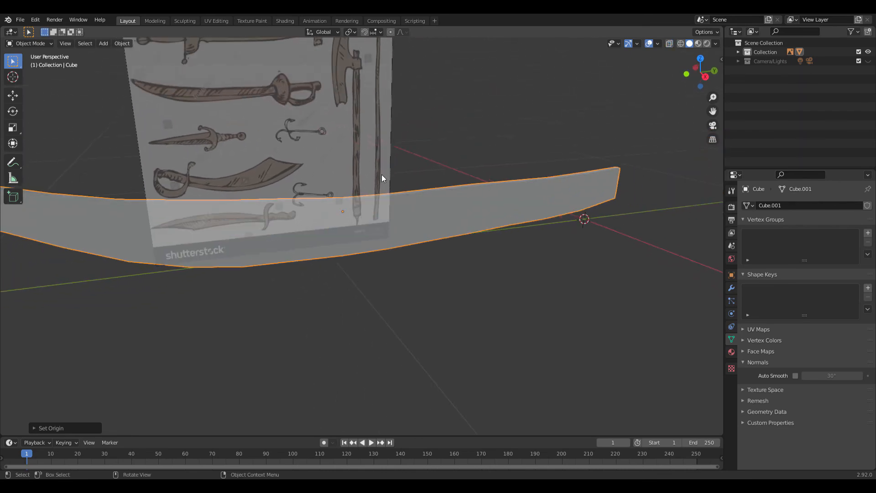
key(KP_3)
shift+middle_drag(273, 198, 376, 197)
scroll(321, 211, up, 1)
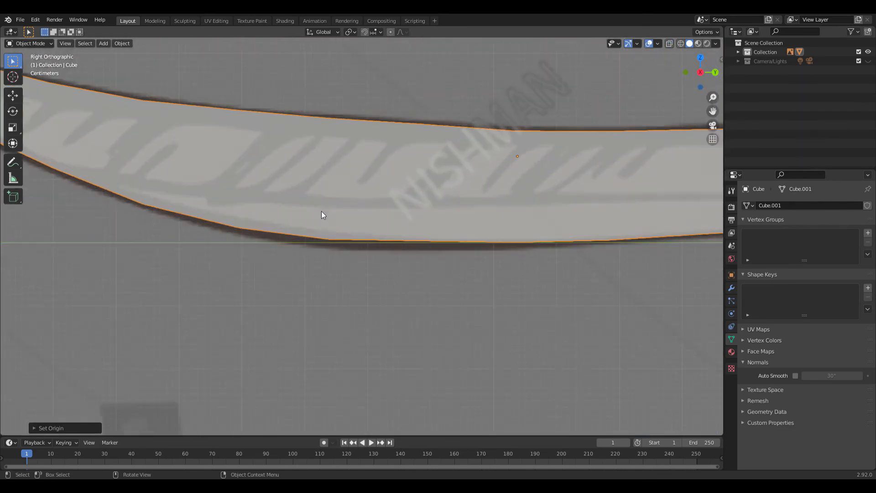
middle_drag(321, 211, 402, 234)
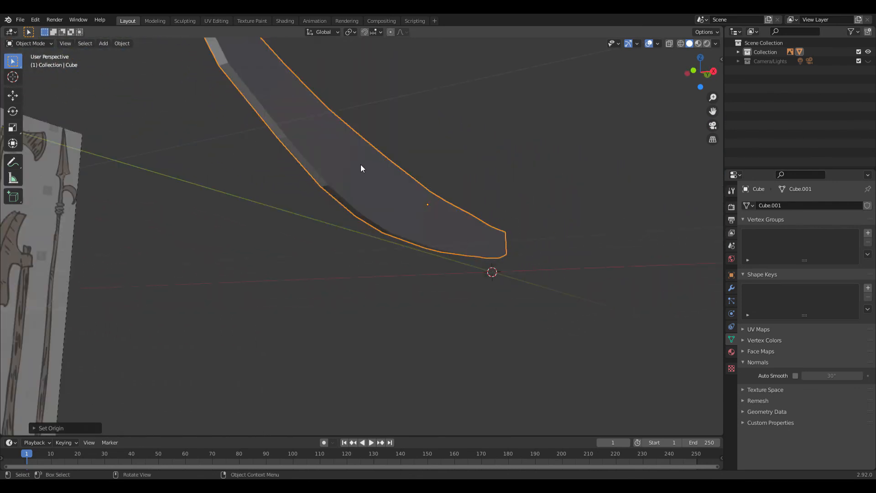
- In Edit Mode with X-ray on, box-select all lower-edge vertices from the first loop to the guard end in the right view
key(Tab)
scroll(327, 168, up, 1)
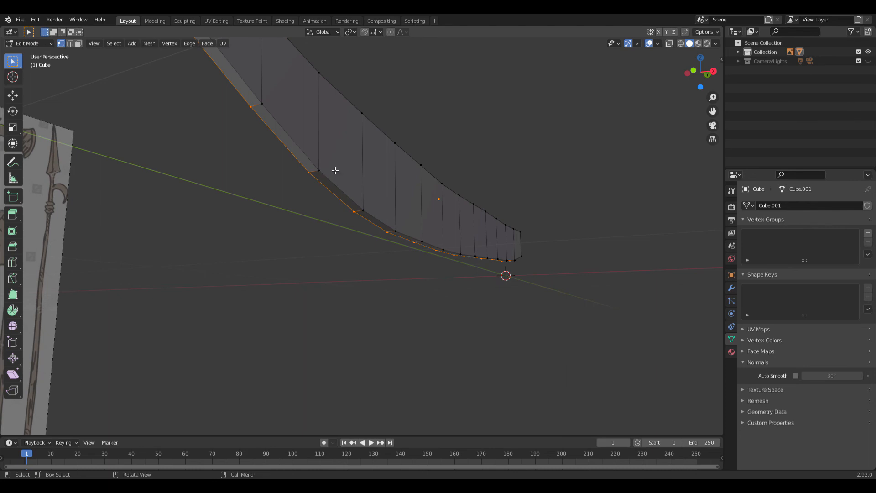
key(KP_3)
scroll(271, 219, down, 2)
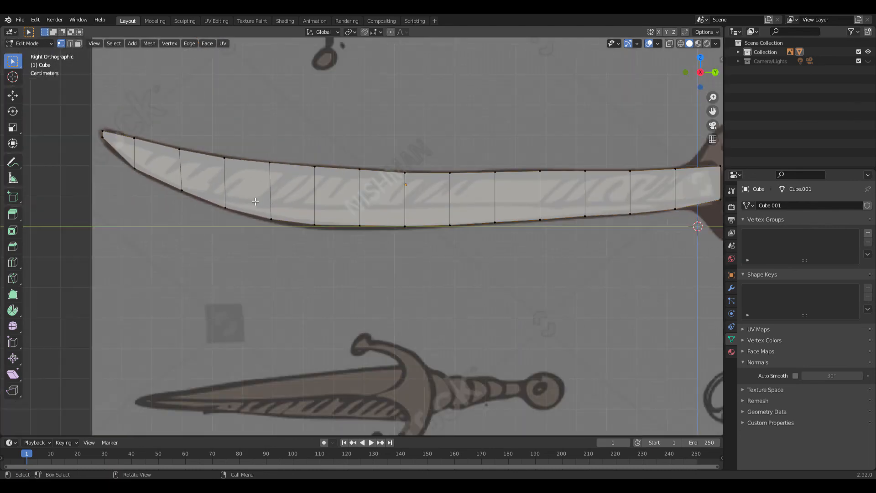
key(alt+z)
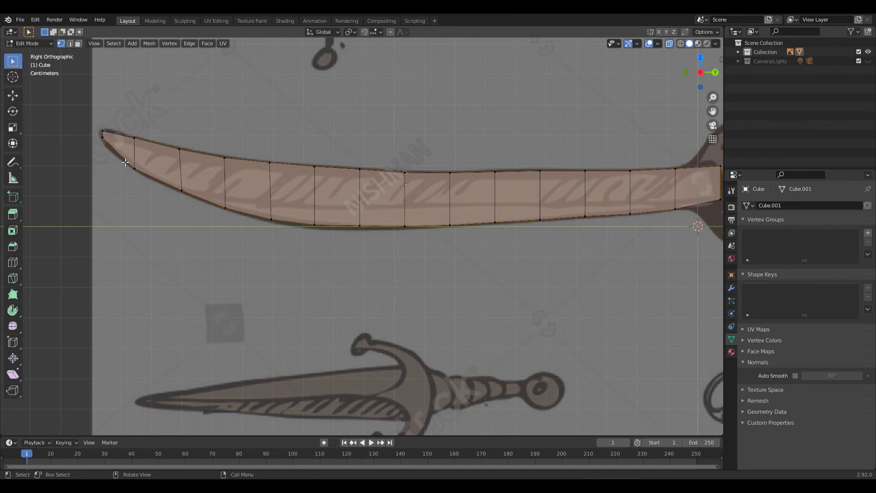
drag(127, 172, 188, 208)
drag(259, 245, 268, 246)
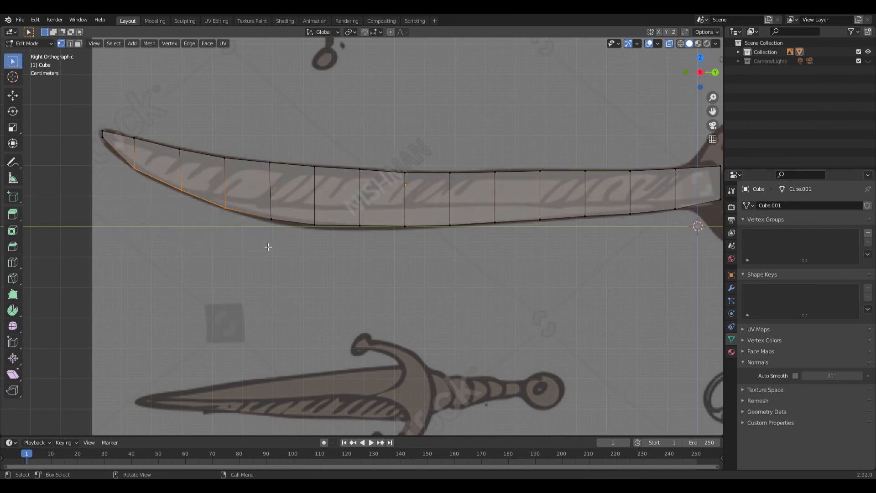
shift+drag(245, 203, 376, 232)
shift+drag(341, 208, 502, 239)
shift+drag(515, 204, 638, 239)
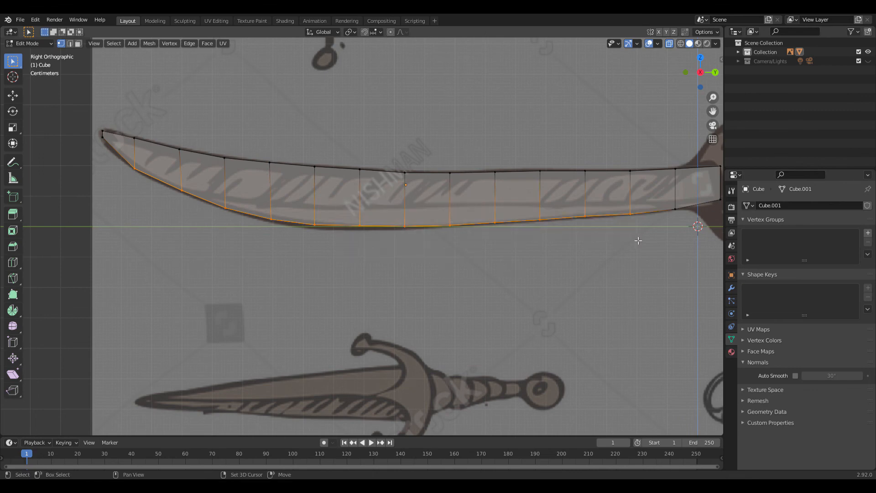
shift+middle_drag(585, 231, 493, 247)
shift+drag(561, 206, 650, 253)
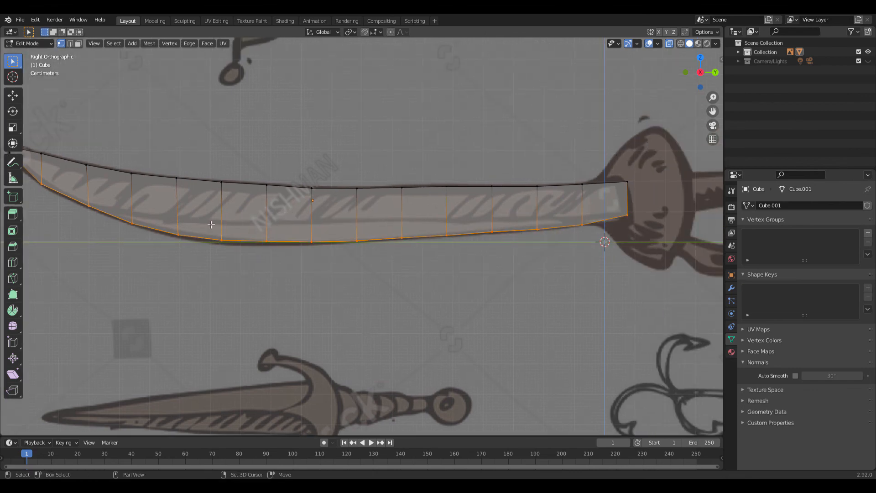
- Extend the lower-edge selection at the tip and scale it down along X to narrow the lower side into a cutting edge
middle_drag(210, 224, 434, 235)
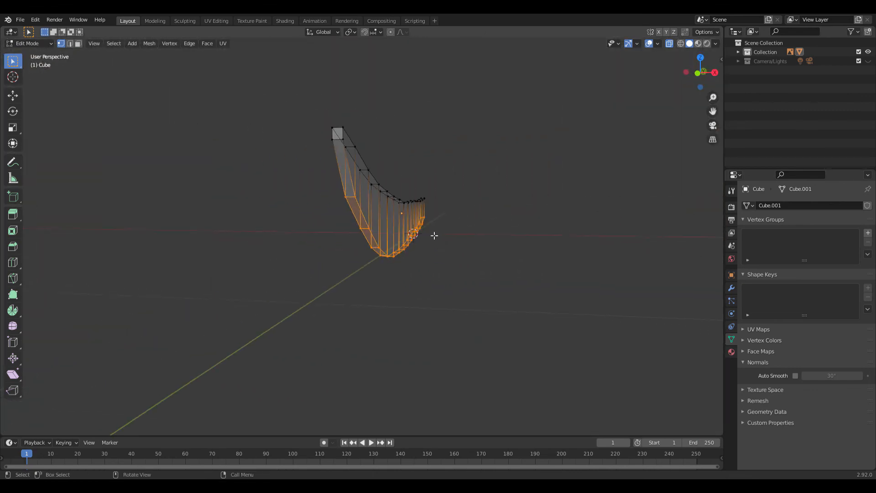
scroll(434, 236, up, 1)
middle_drag(316, 106, 283, 106)
shift+drag(215, 97, 230, 105)
middle_drag(310, 159, 484, 202)
key(s)
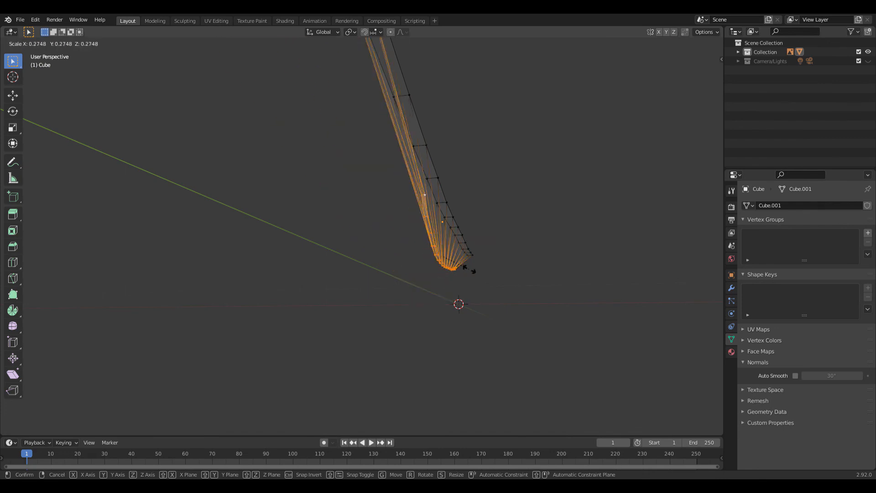
key(x)
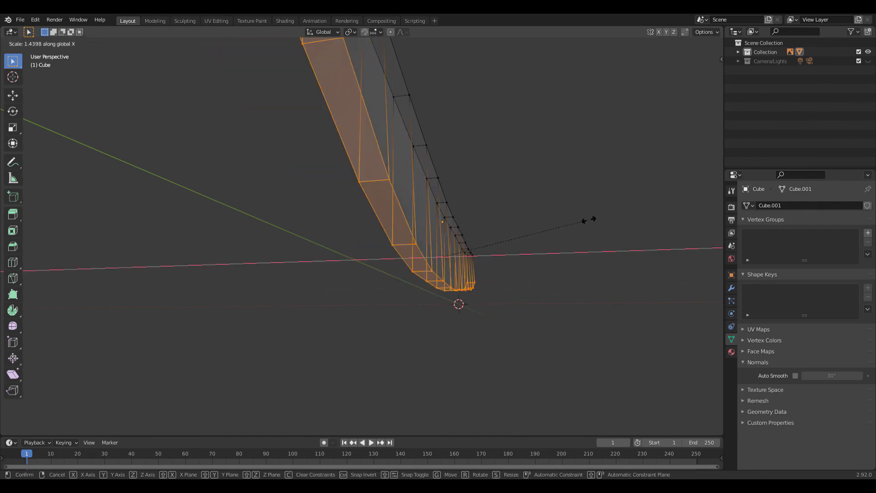
click(462, 266)
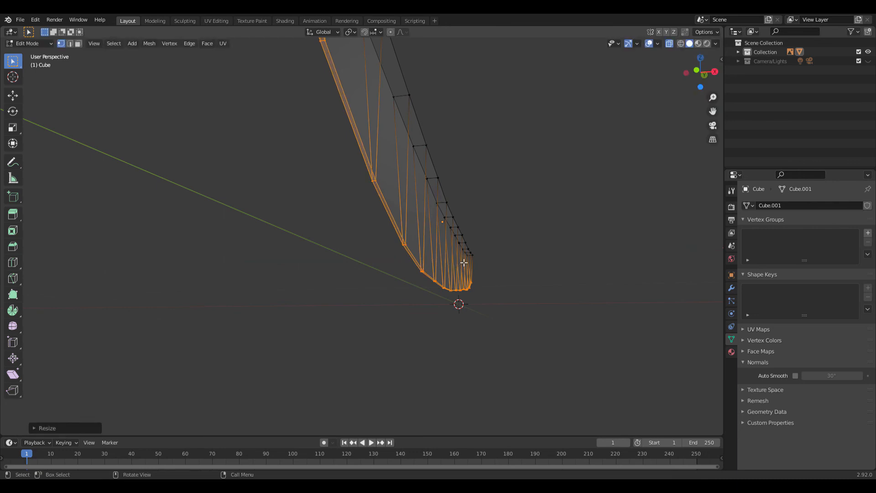
- Turn off X-ray, return to Object Mode and examine the sharpened blade
key(KP_0)
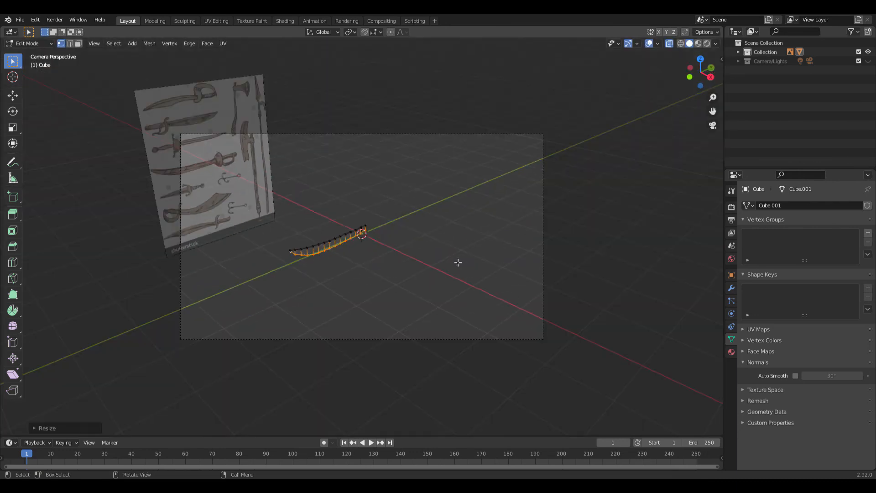
key(KP_3)
key(alt+z)
scroll(458, 262, down, 4)
shift+middle_drag(406, 226, 315, 229)
key(Tab)
scroll(396, 236, down, 1)
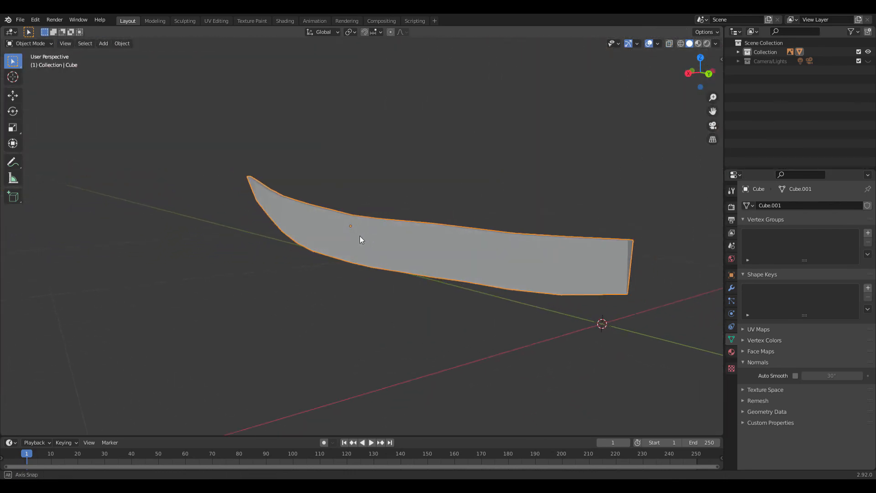